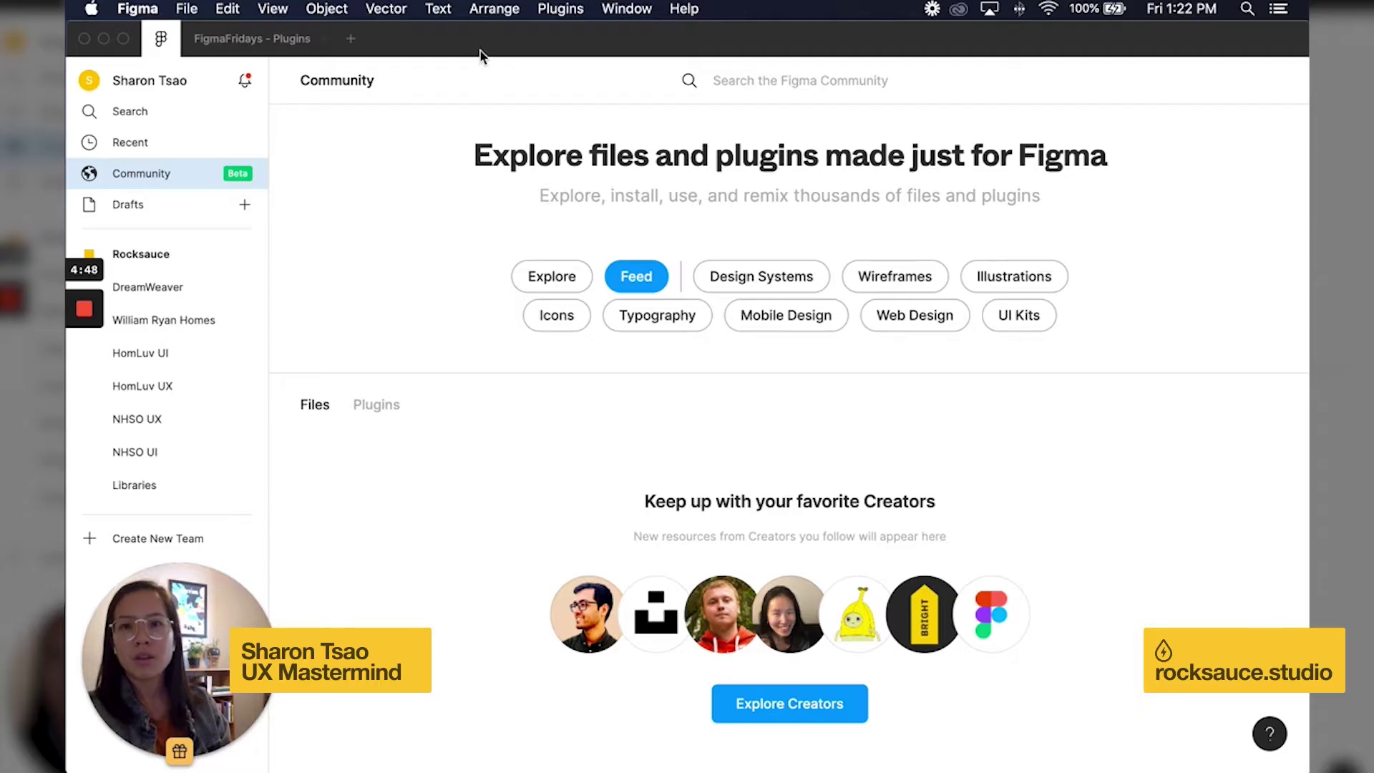
Focus the Figma Community search field to look up the Content Reel plugin
click(772, 85)
text(content )
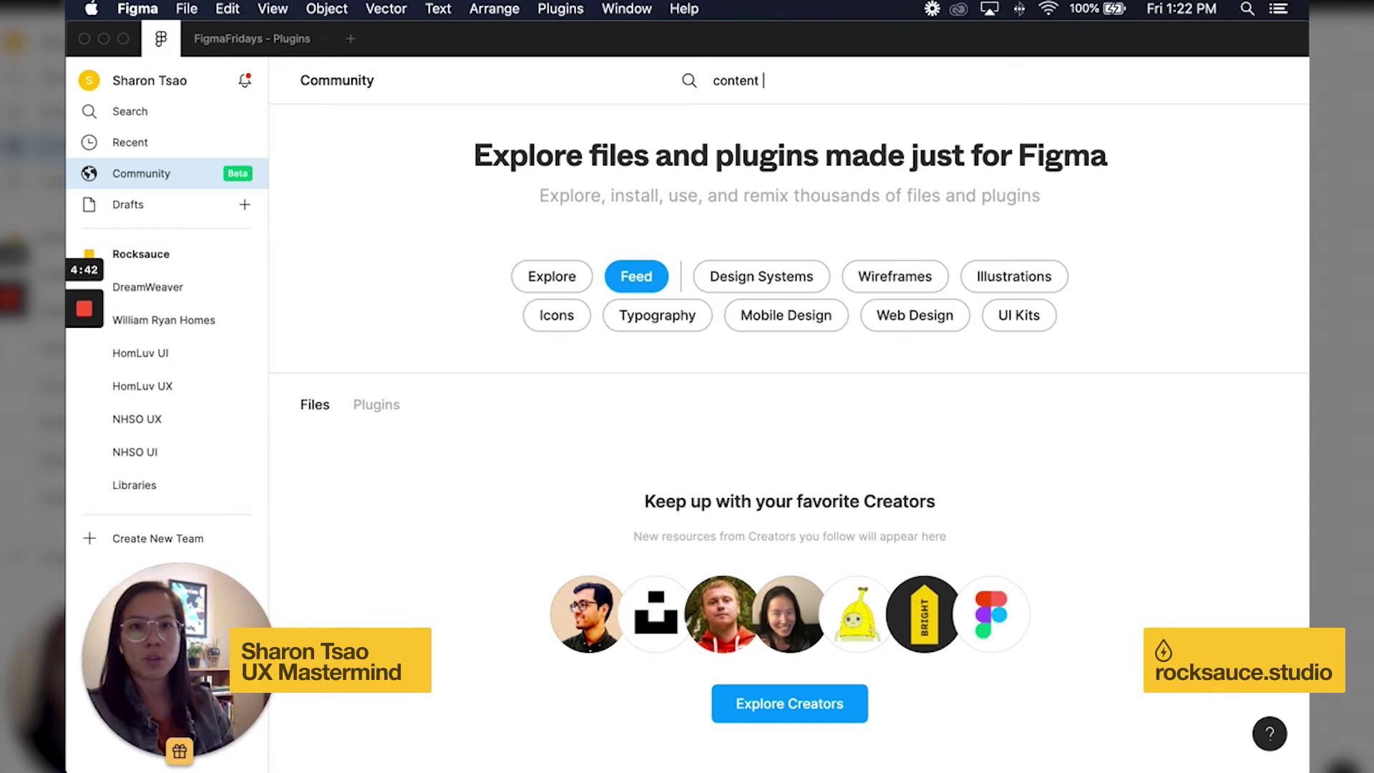
text(reel)
Search 'content reel', filter results to plugins, and install Content Reel from its page
key(Return)
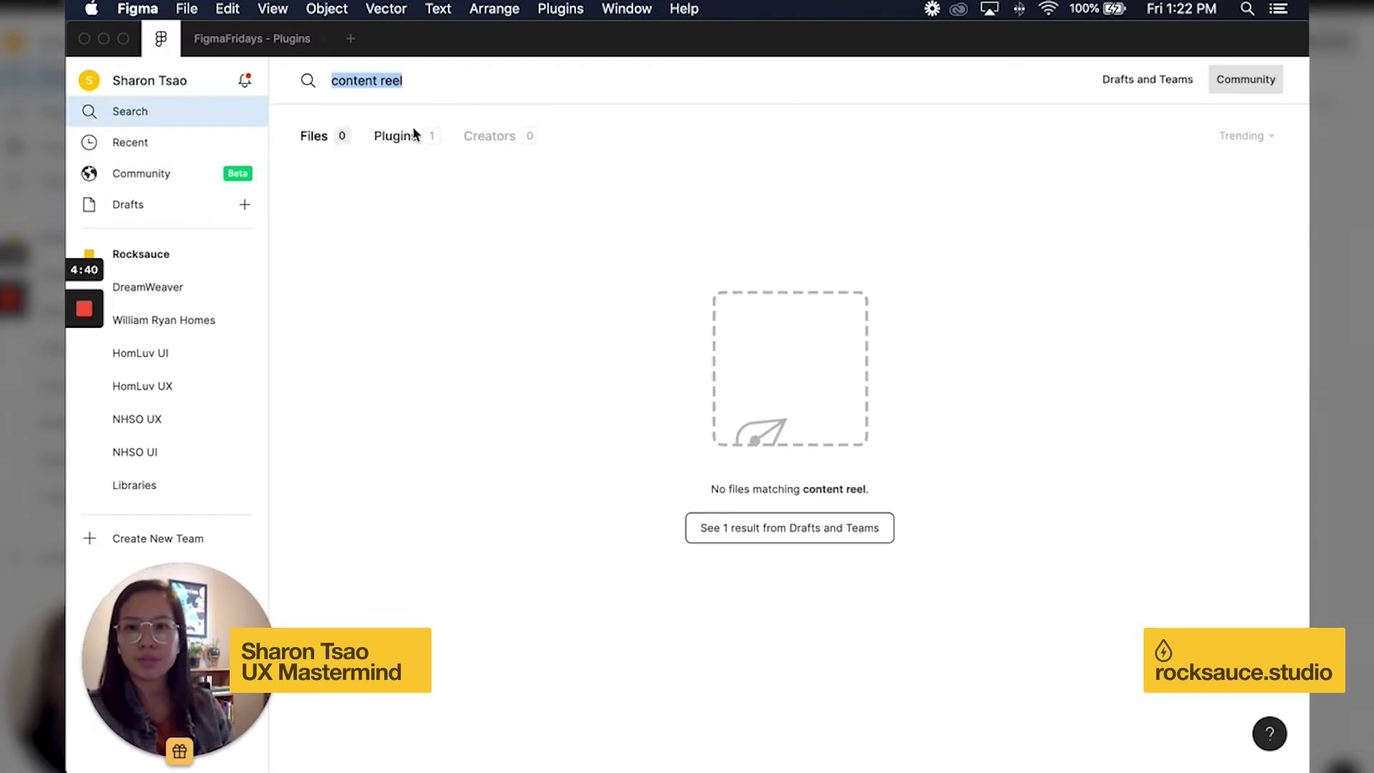
click(413, 136)
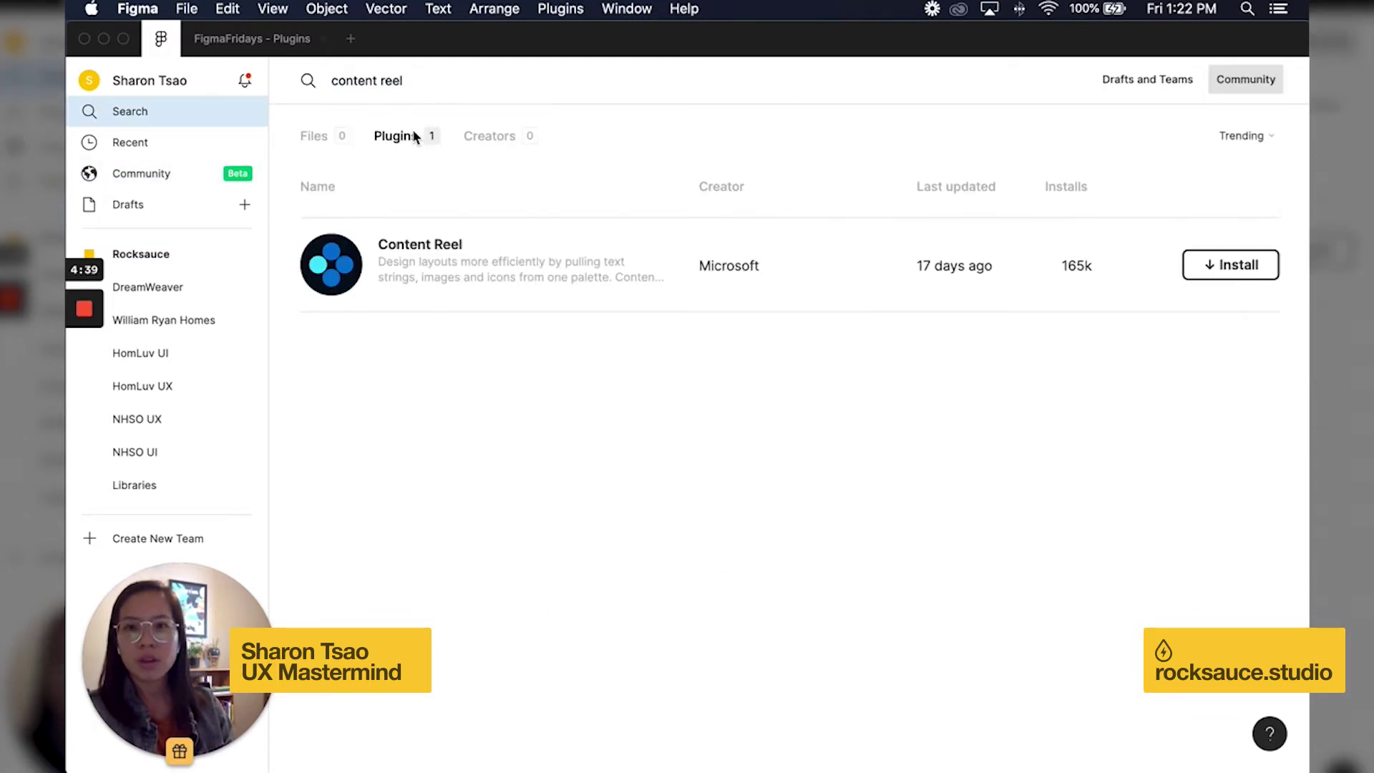
click(412, 253)
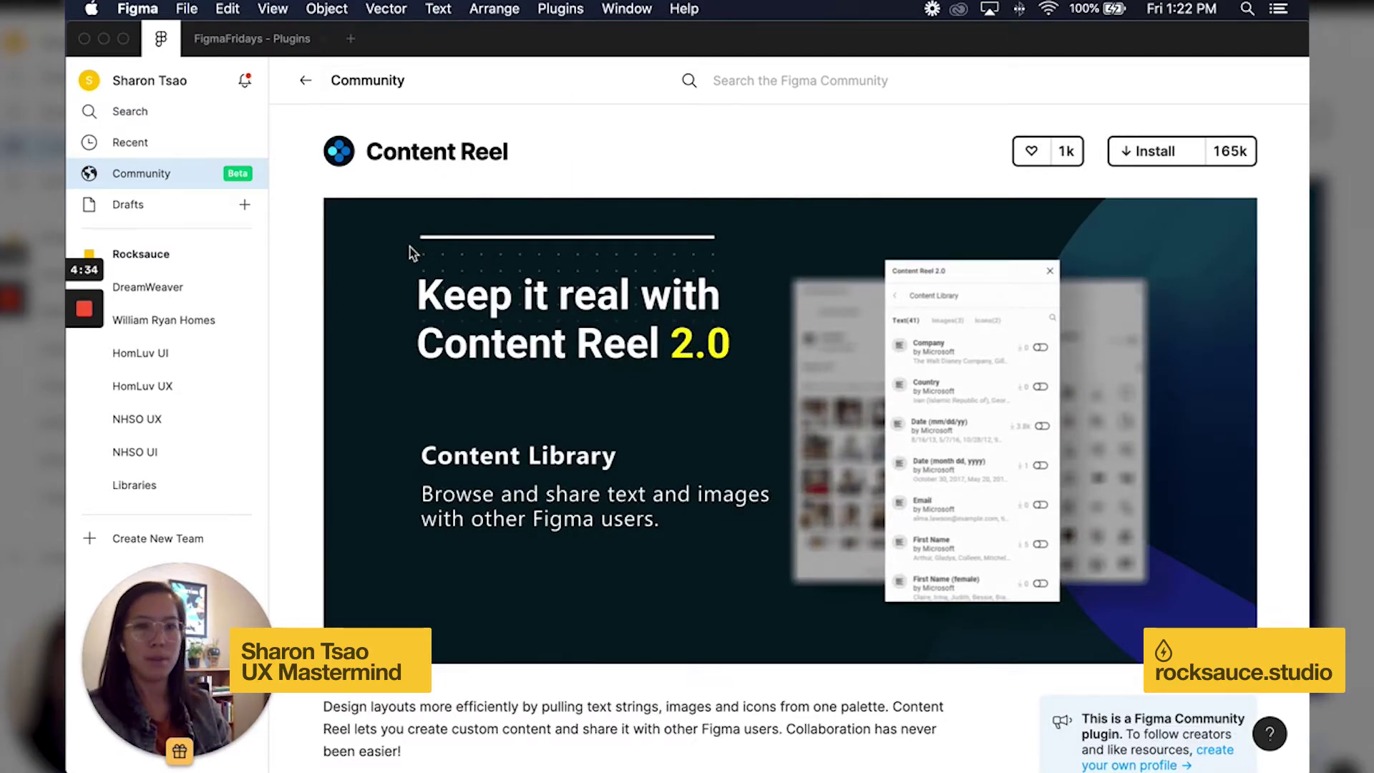
scroll(824, 505, down, 1)
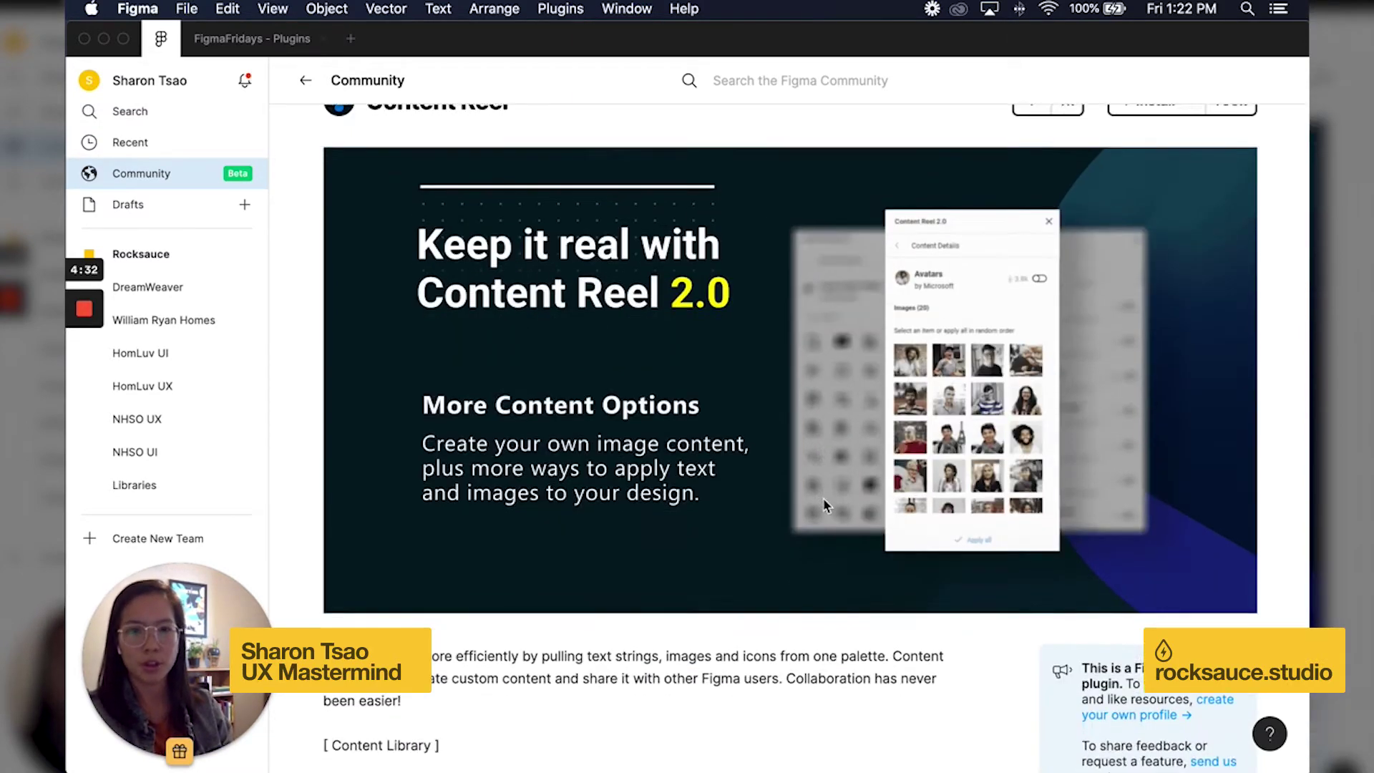
scroll(779, 555, up, 1)
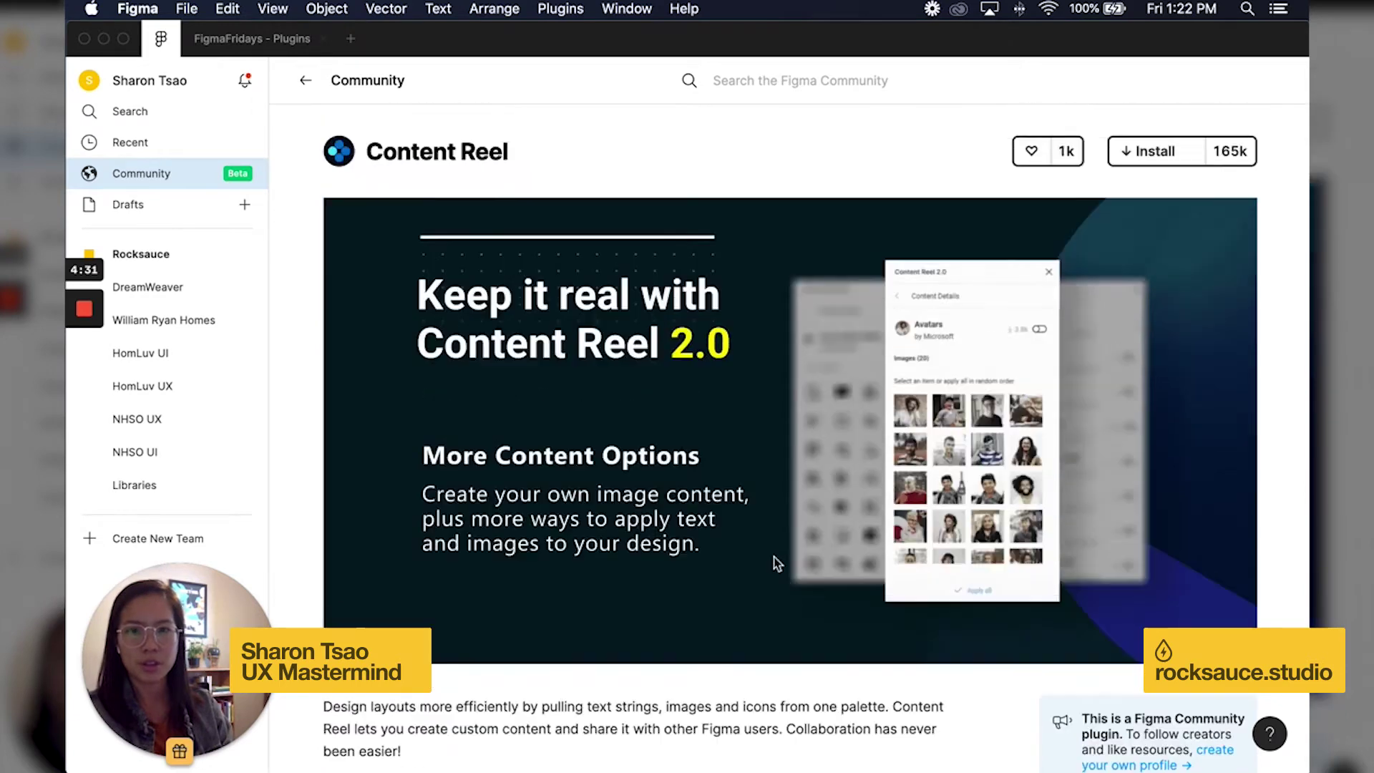
click(1165, 158)
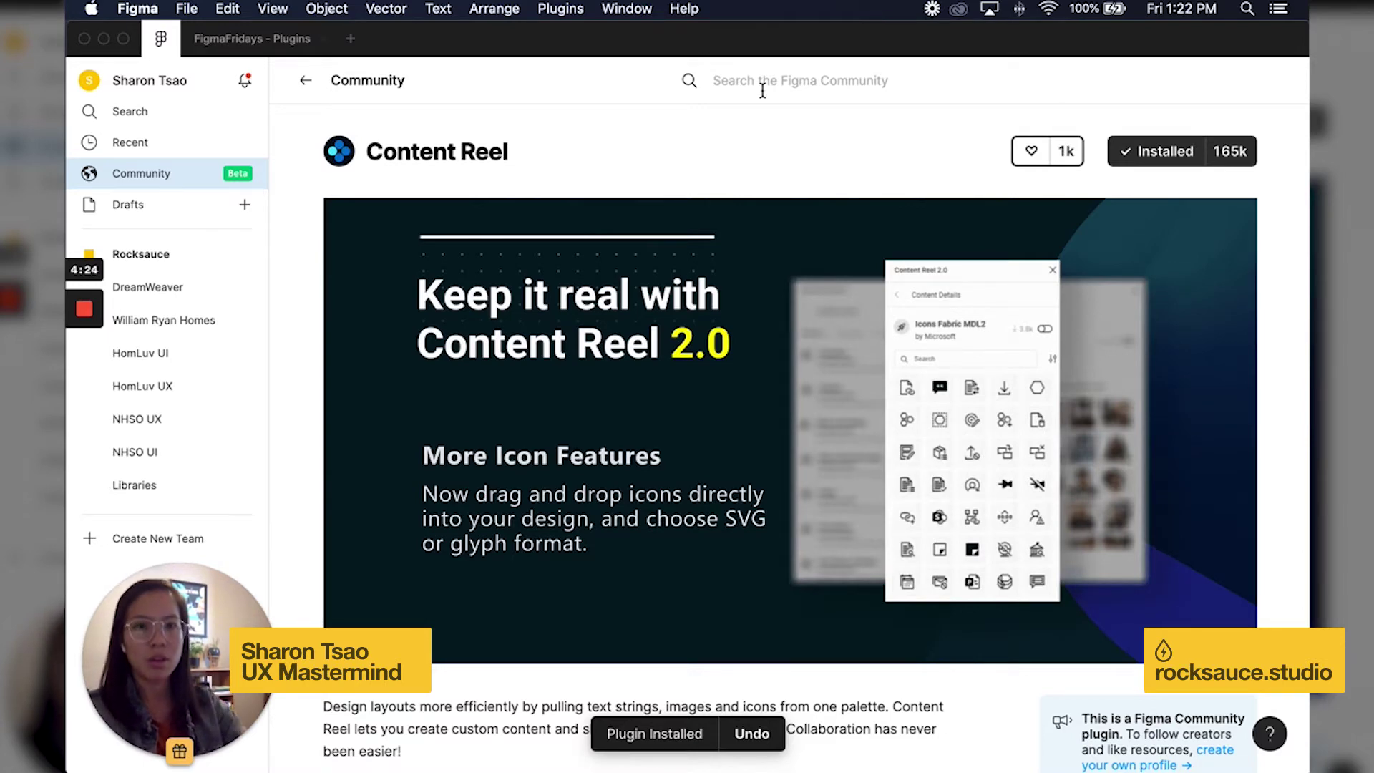
text(unspa)
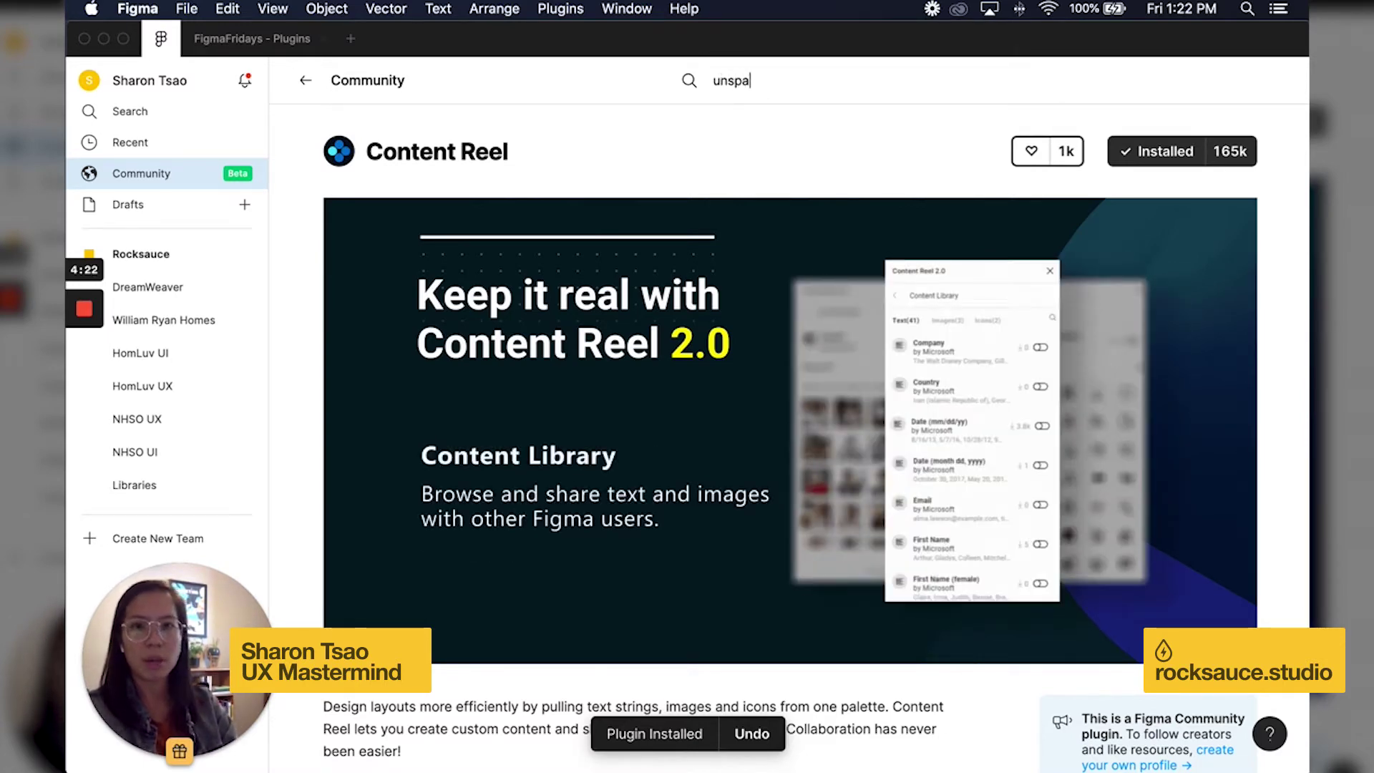
text(lash)
Search 'unsplash' and install the Unsplash plugin from its Community page
key(Return)
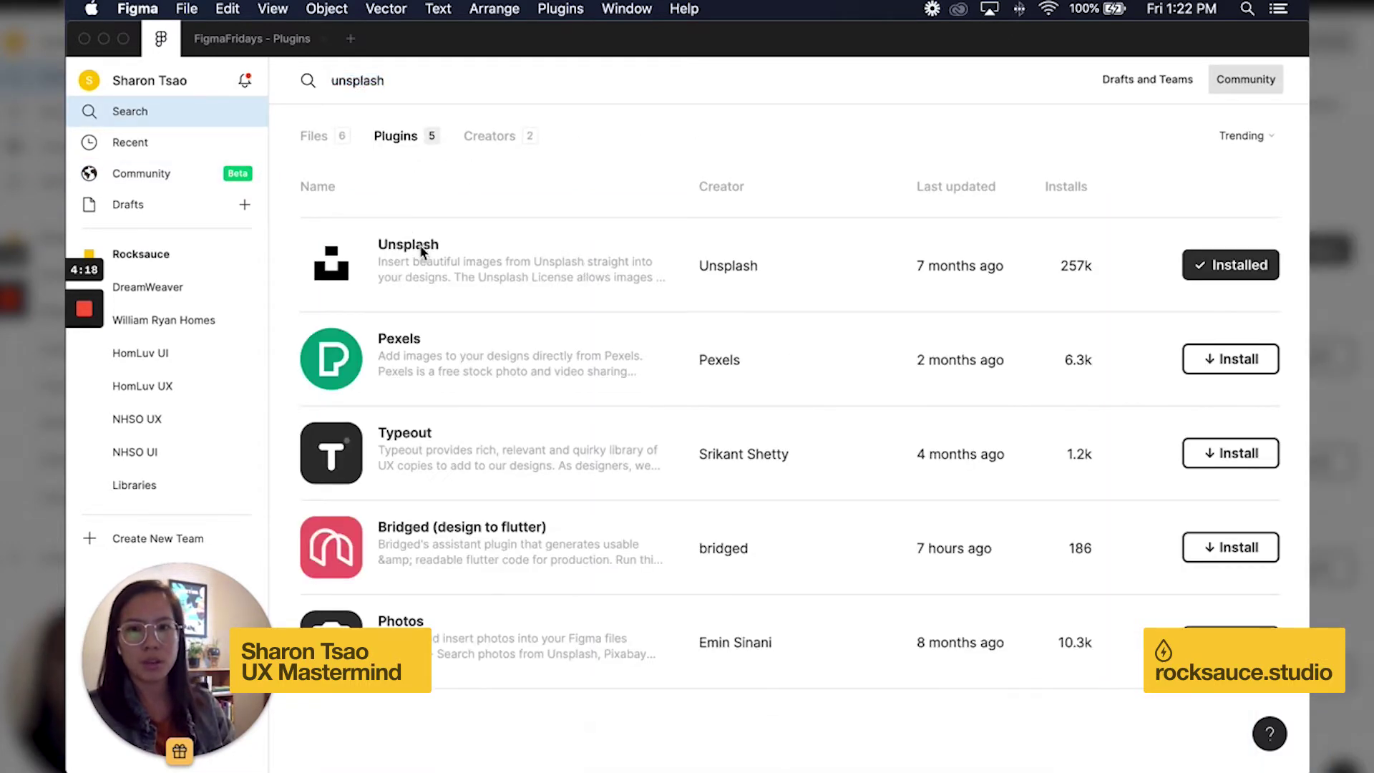
click(419, 246)
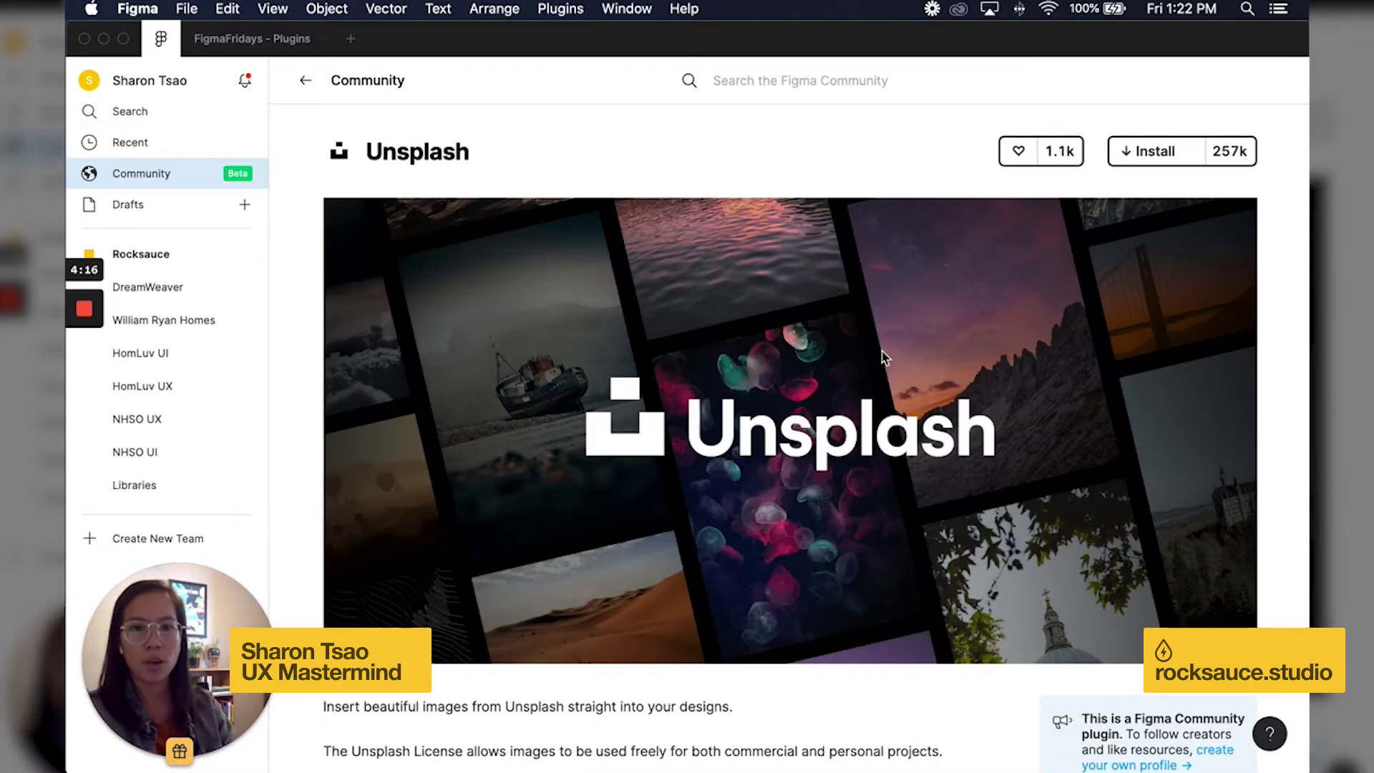
click(1147, 155)
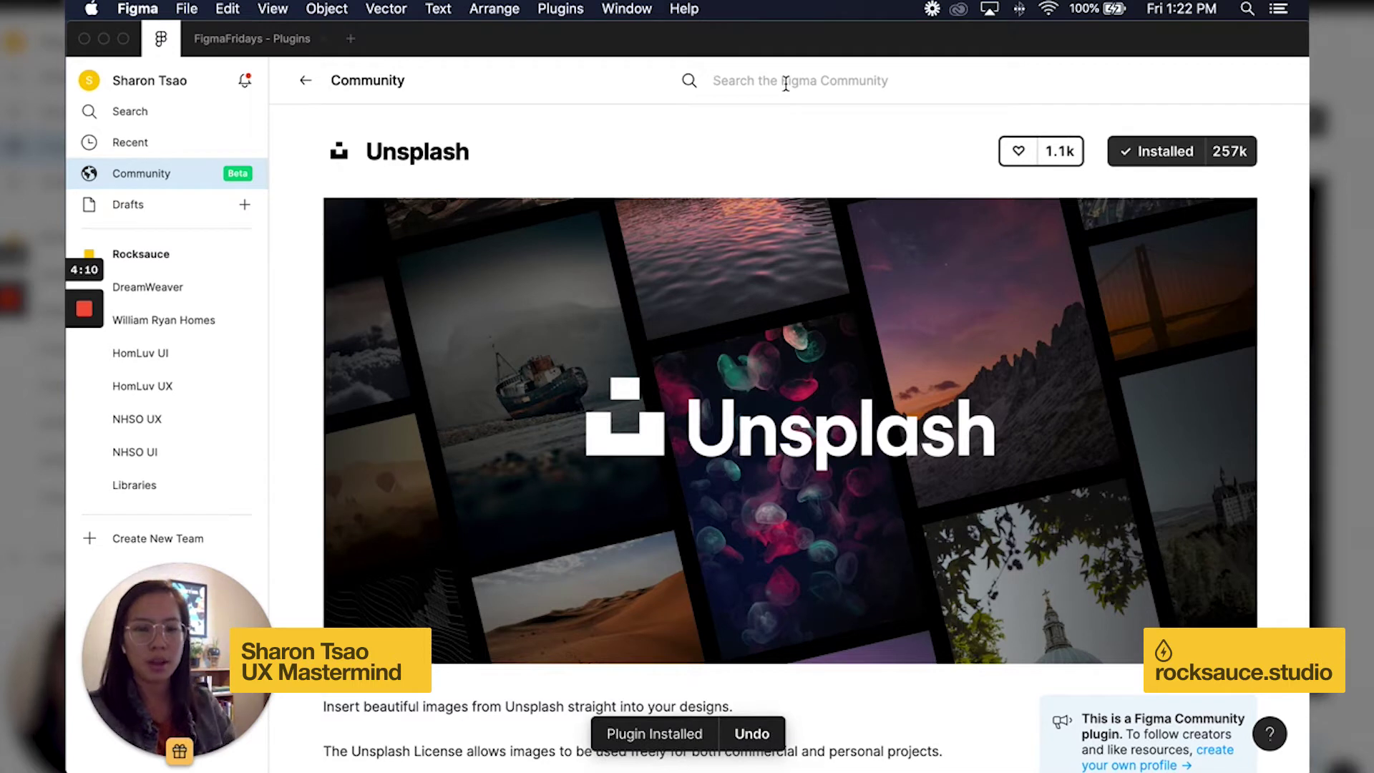
text(ui faces)
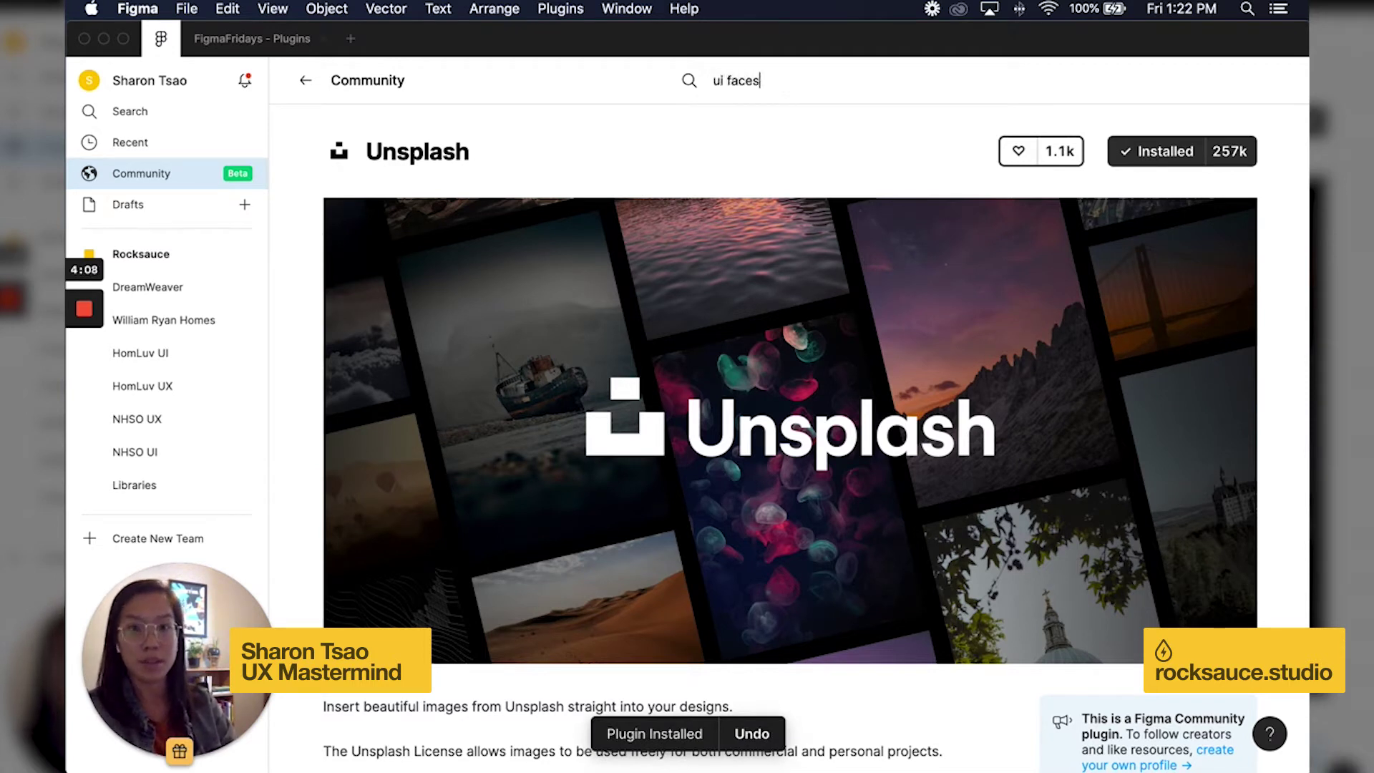
Search 'ui faces', install the UI Faces plugin, and return to the FigmaFridays file
key(Return)
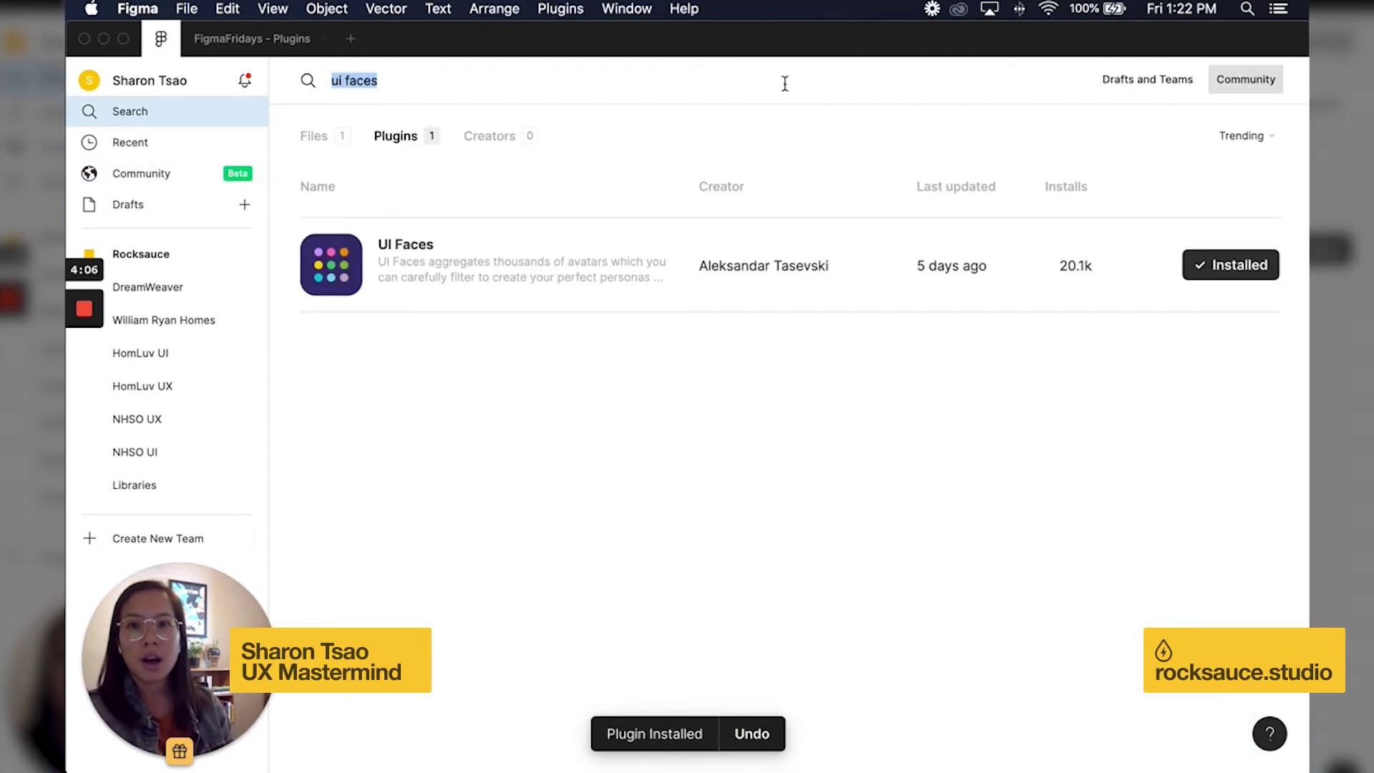
click(393, 258)
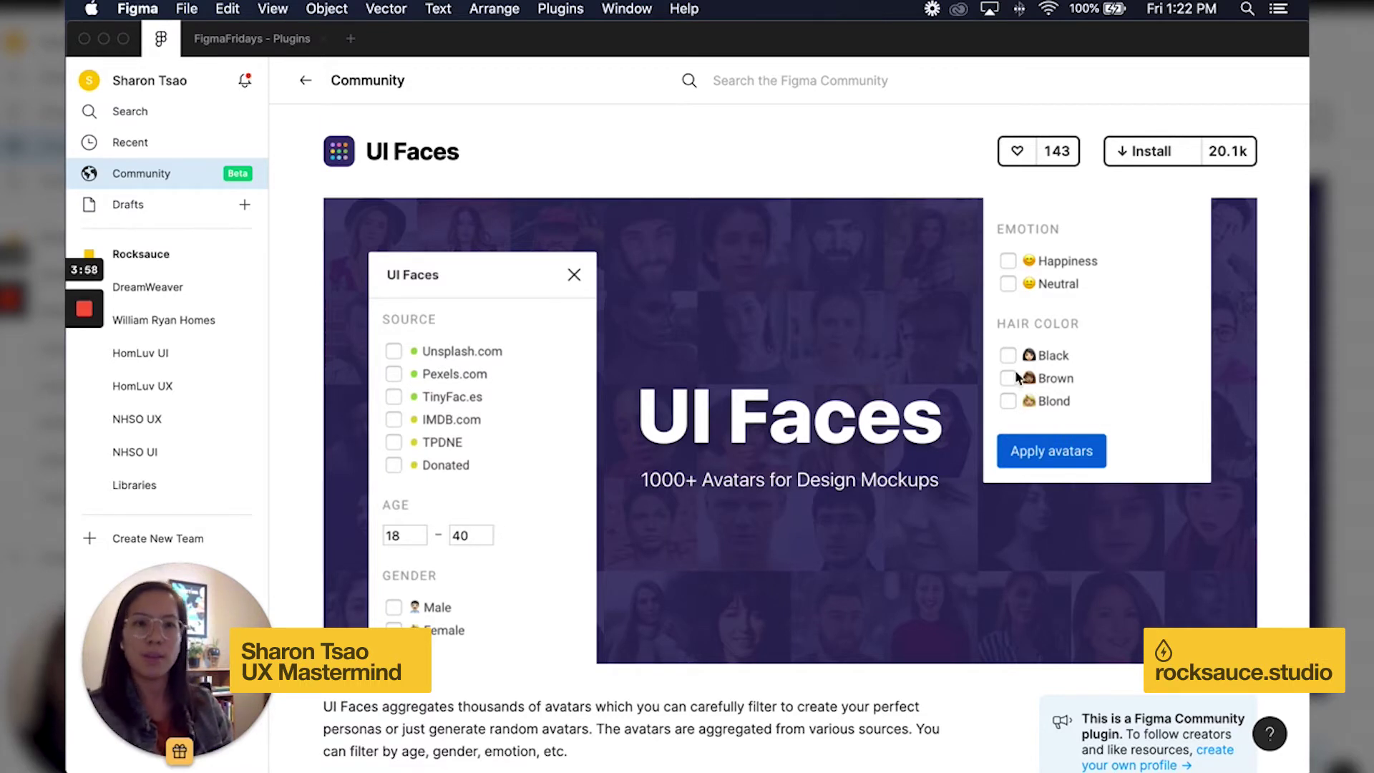
click(1174, 149)
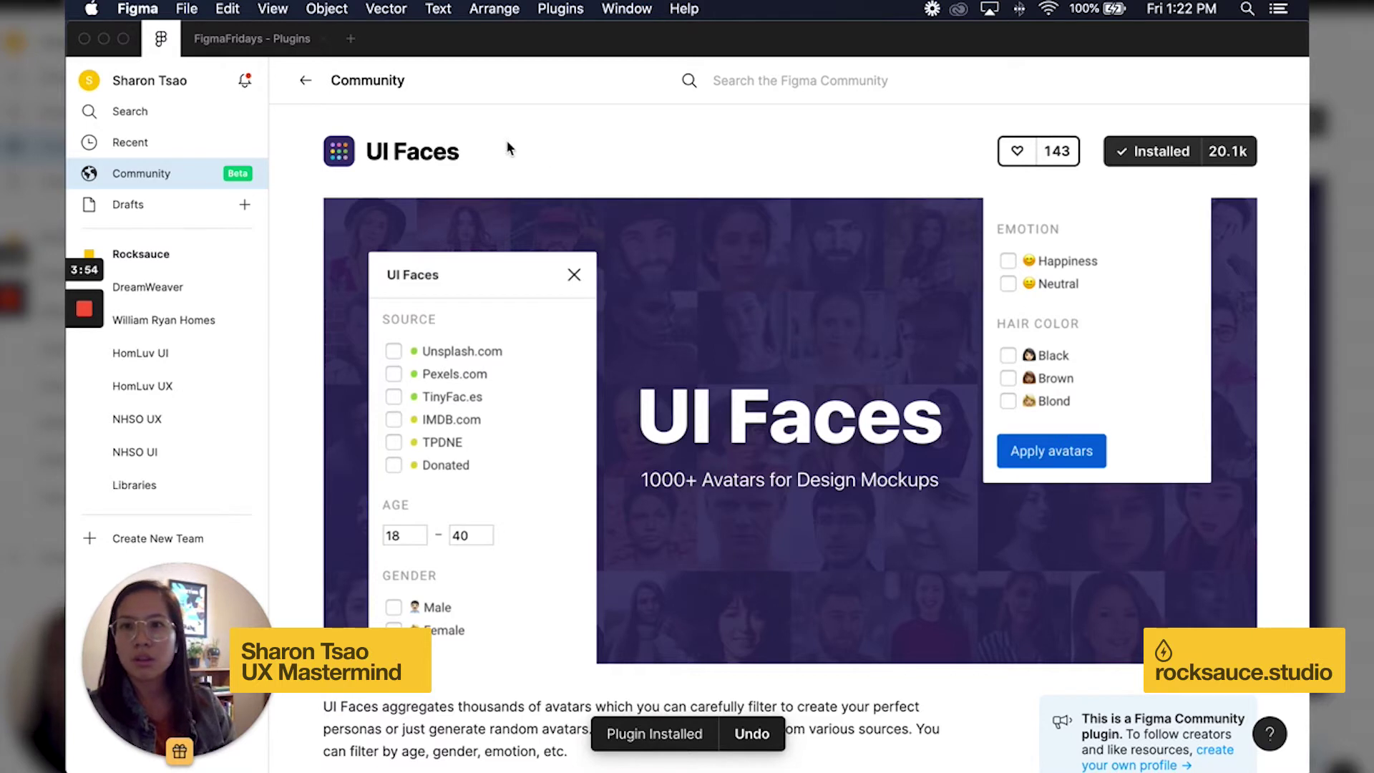
mouse_move(251, 39)
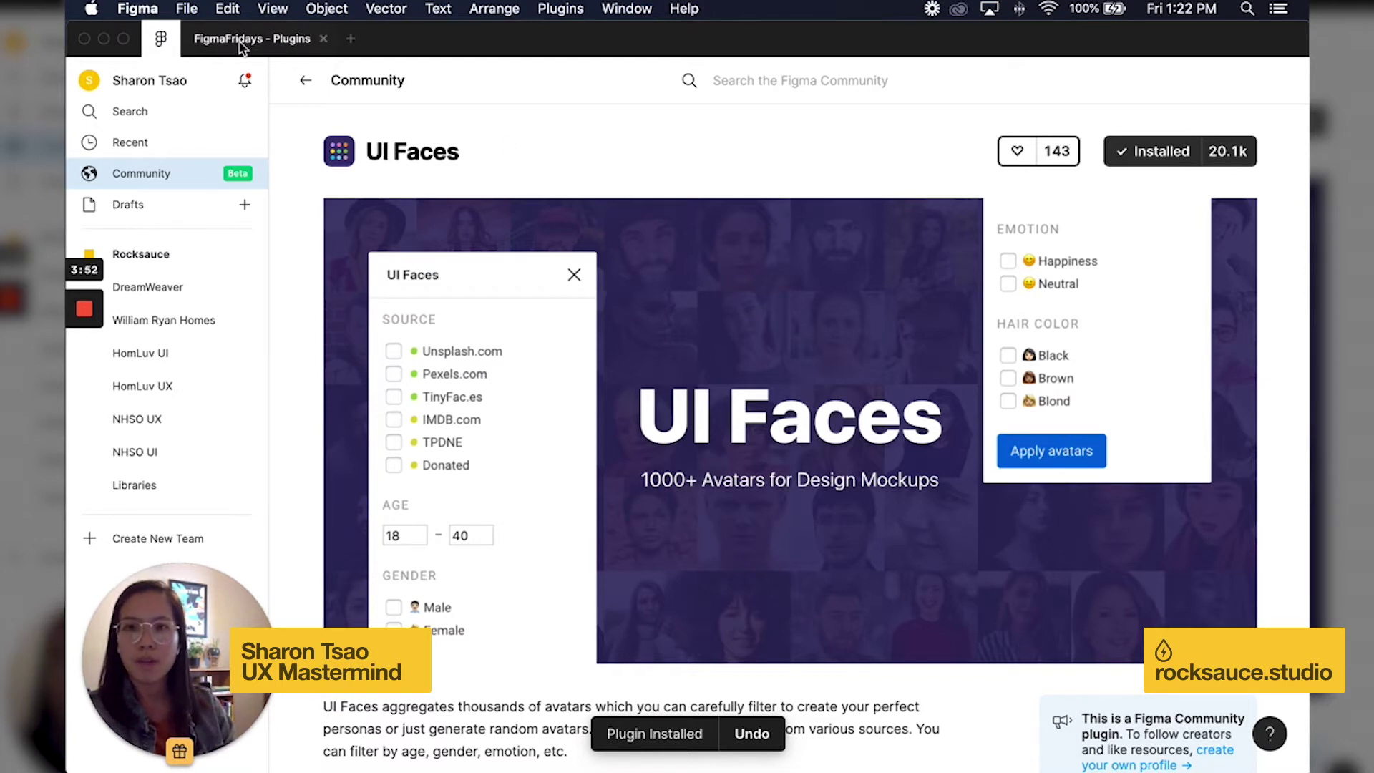
click(240, 47)
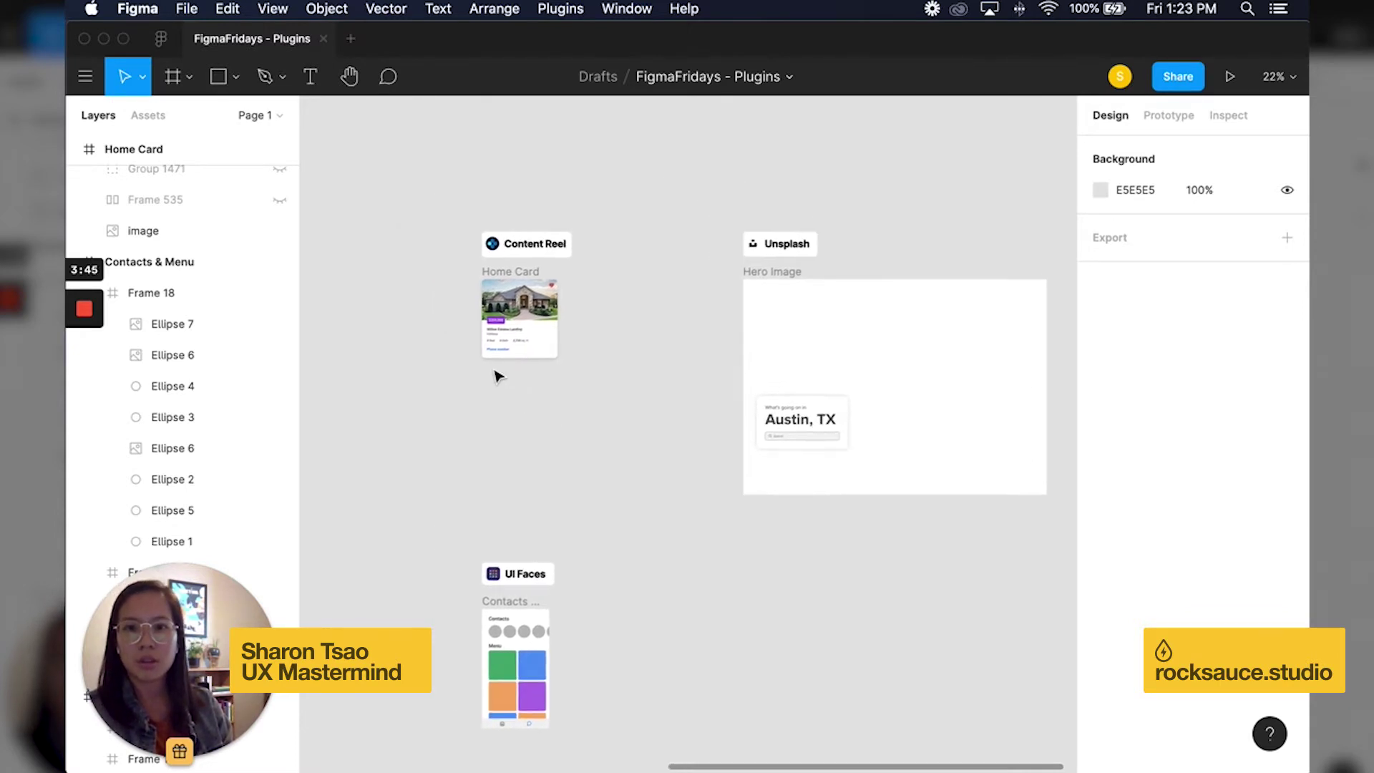
scroll(497, 374, up, 5)
scroll(580, 419, up, 3)
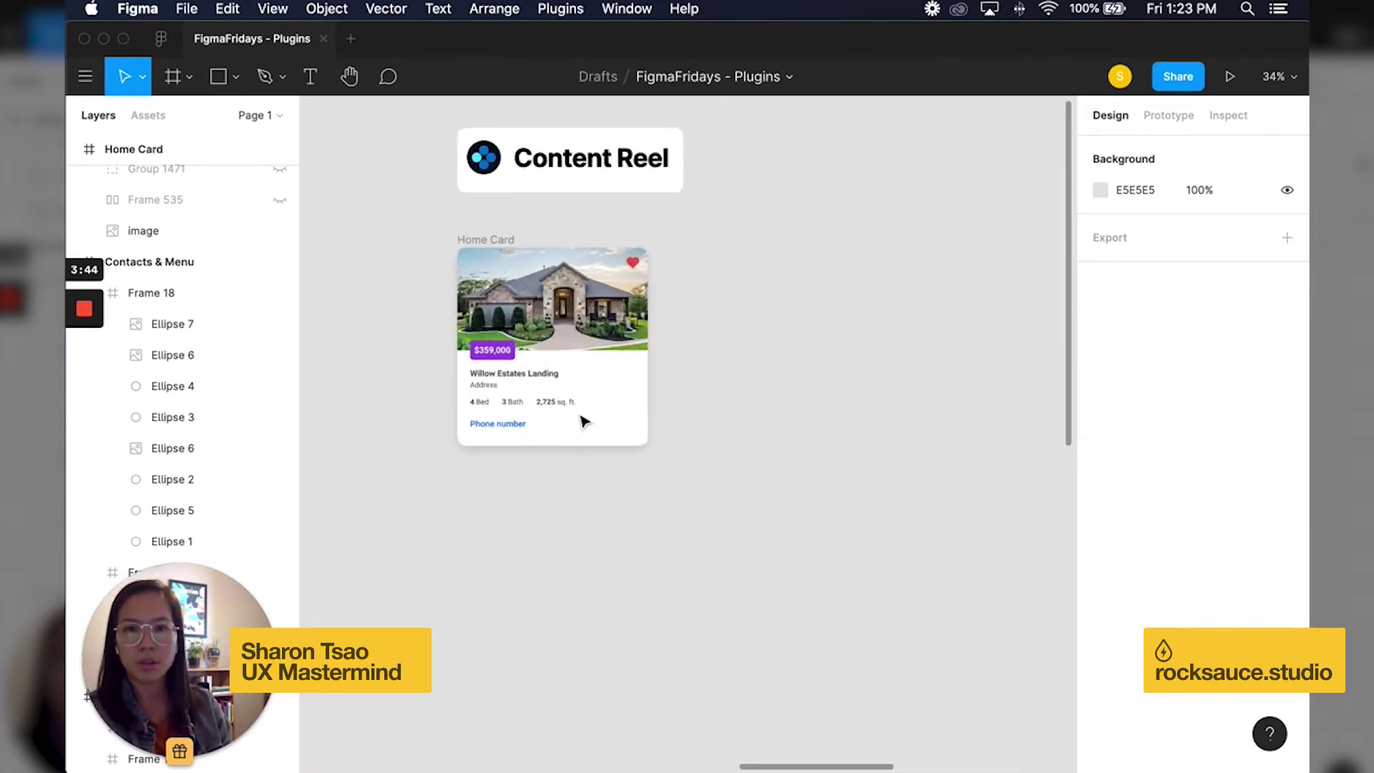
scroll(581, 420, up, 2)
scroll(583, 421, up, 3)
scroll(582, 421, up, 2)
scroll(582, 420, up, 3)
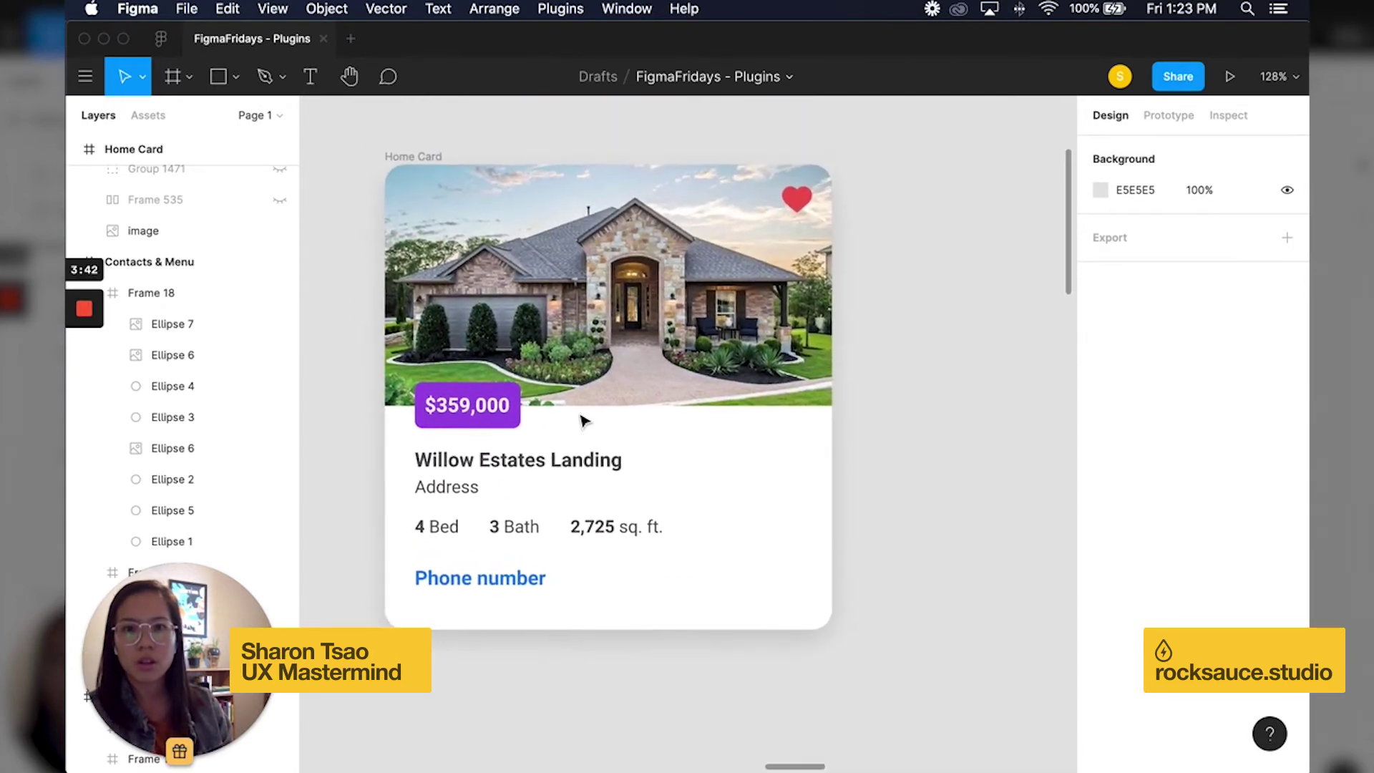
scroll(582, 422, up, 2)
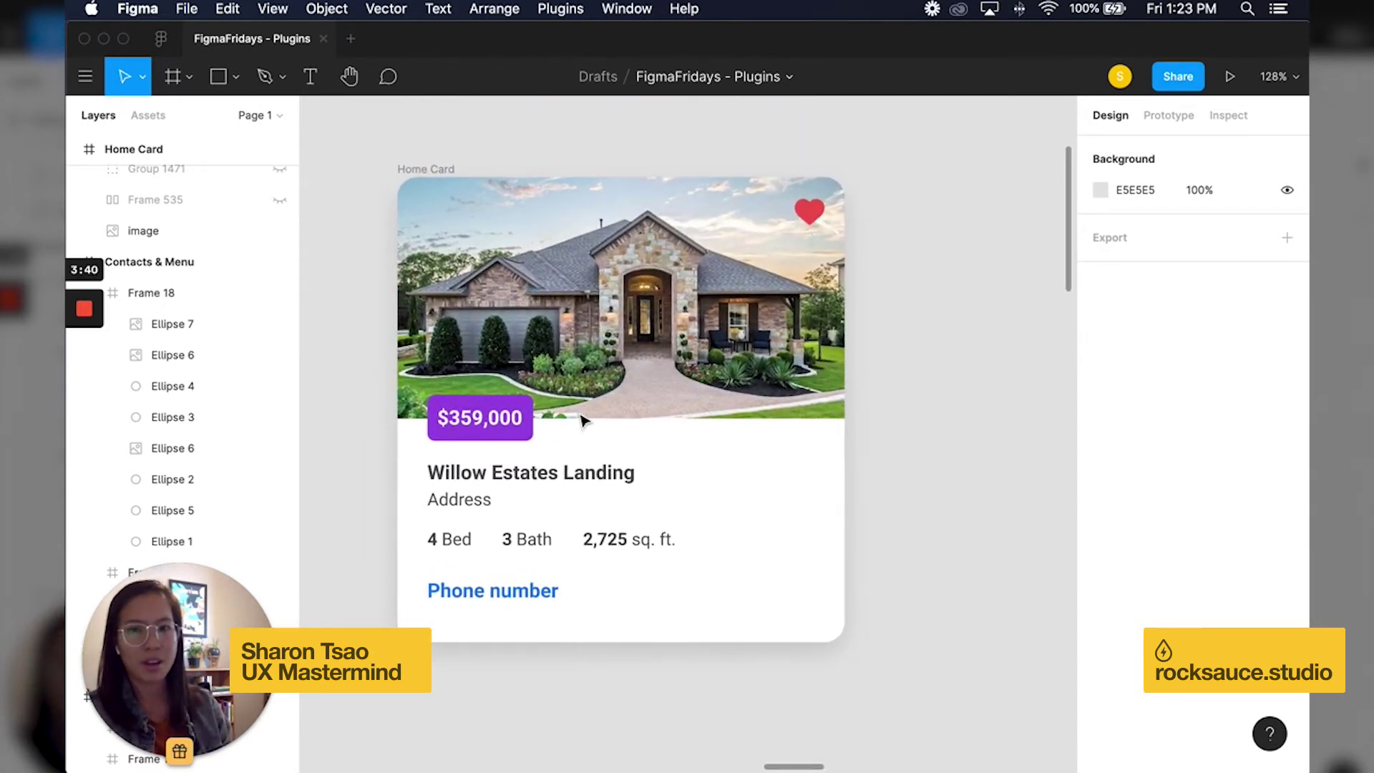
Select the Address text layer on the Home Card
click(474, 507)
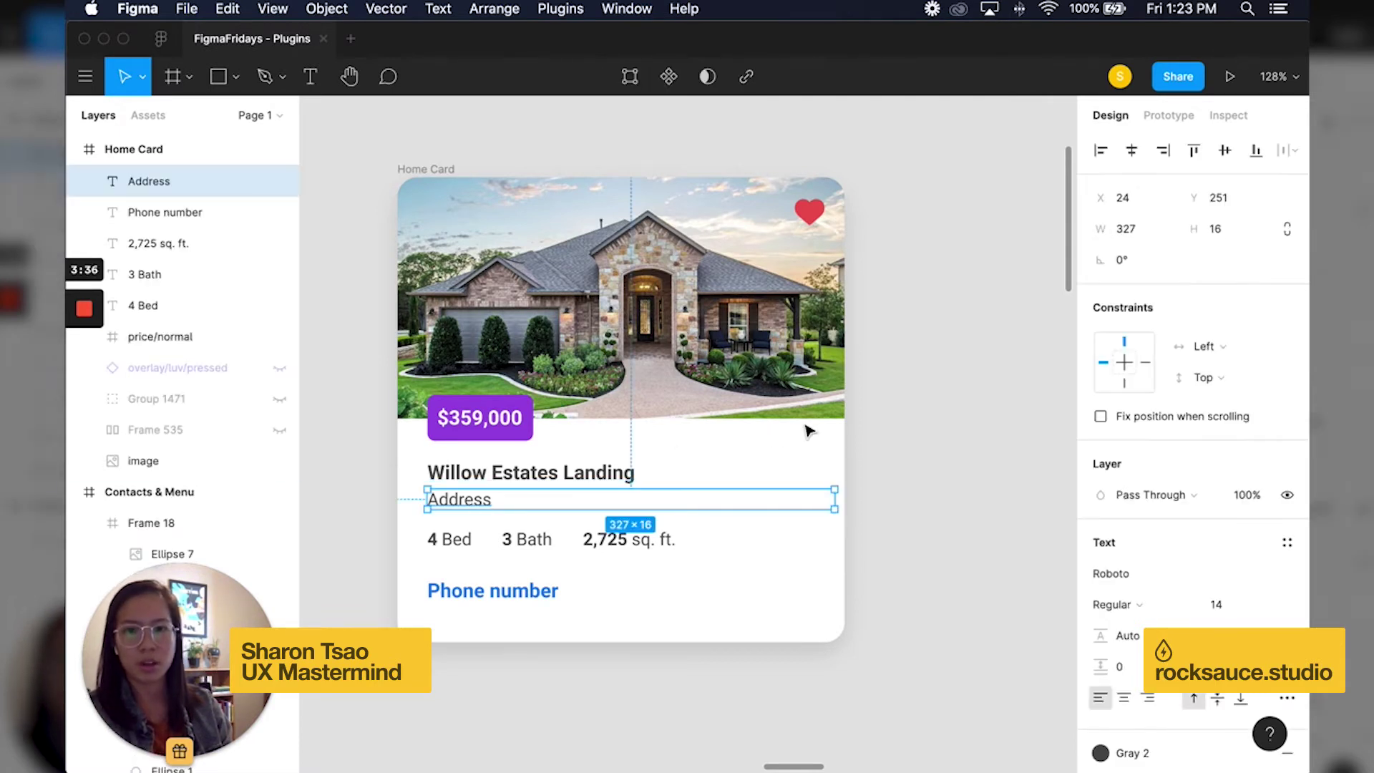
Use Content Reel to fill Address with a US Full Address and Phone with a US Phone Number
click(560, 13)
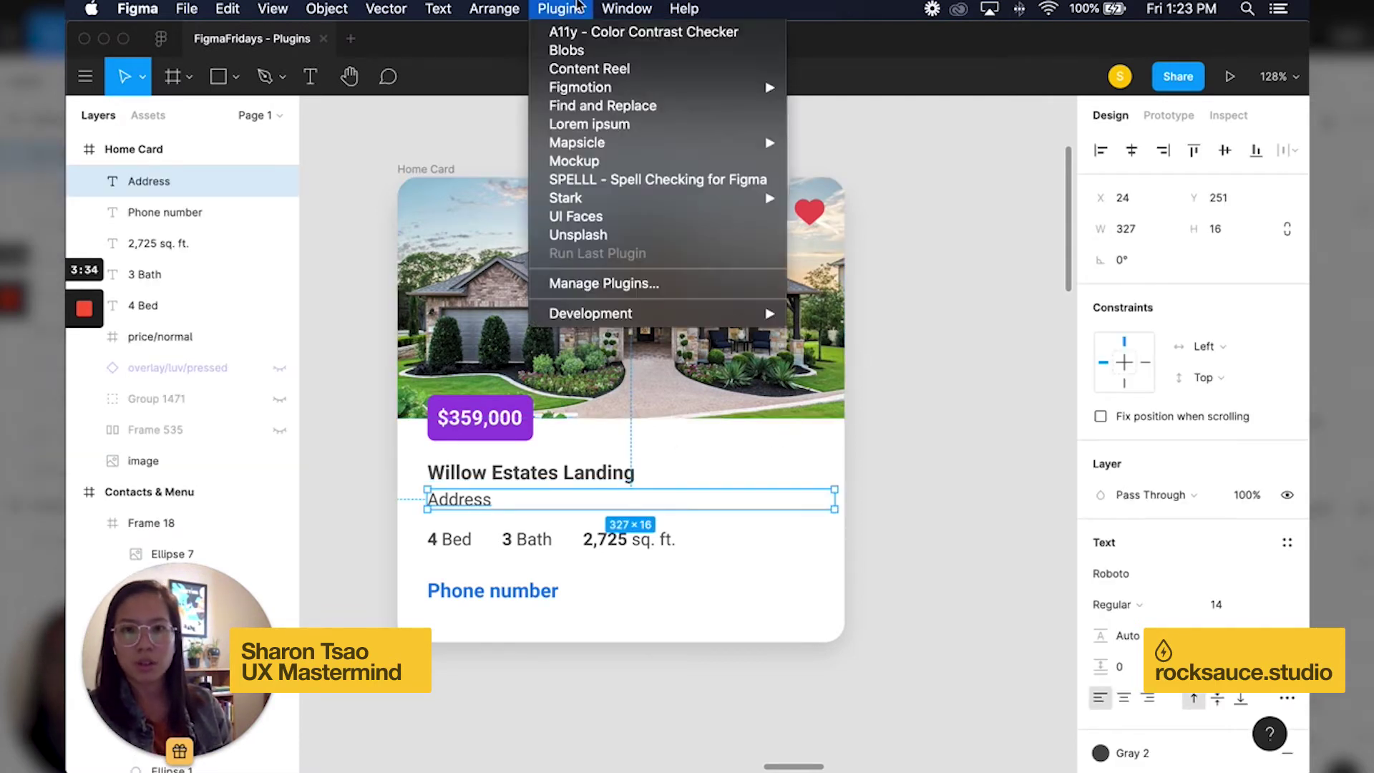
click(599, 71)
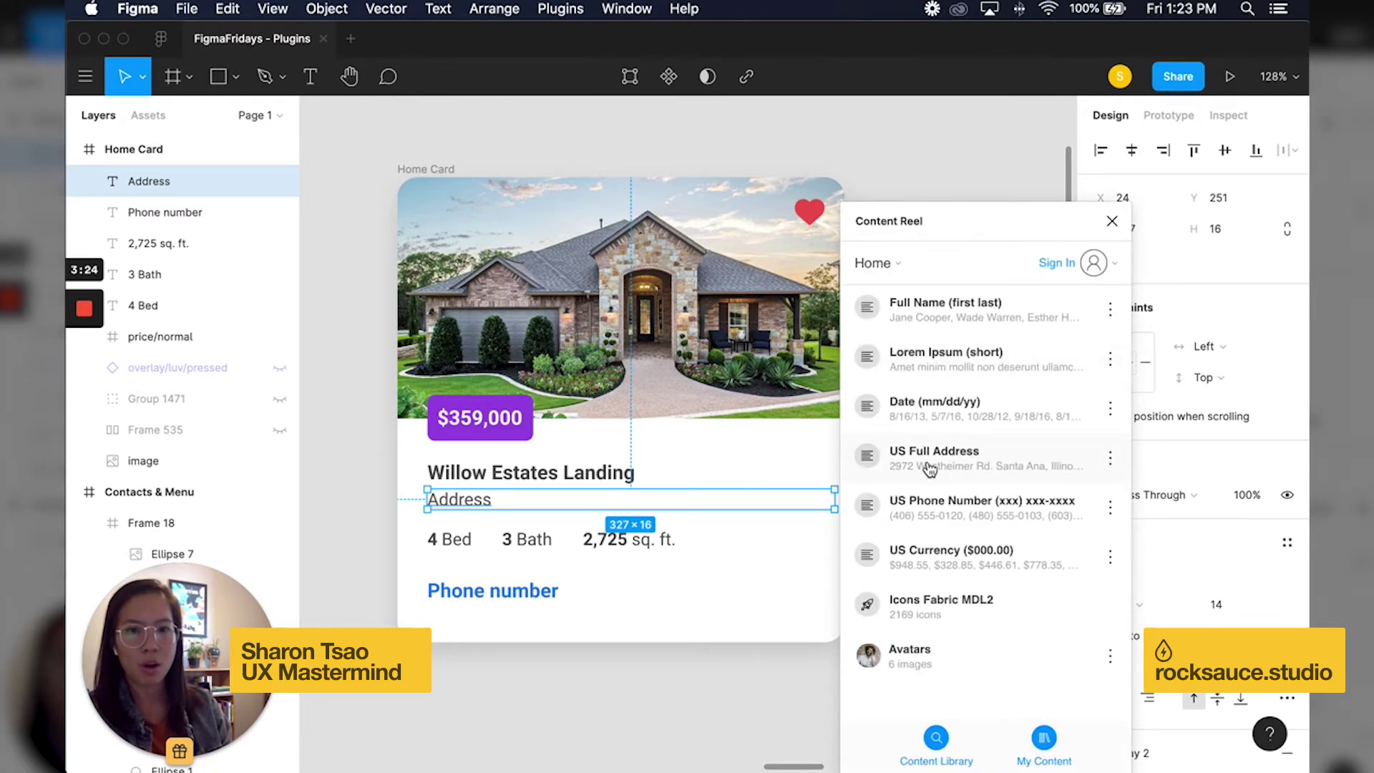
click(971, 464)
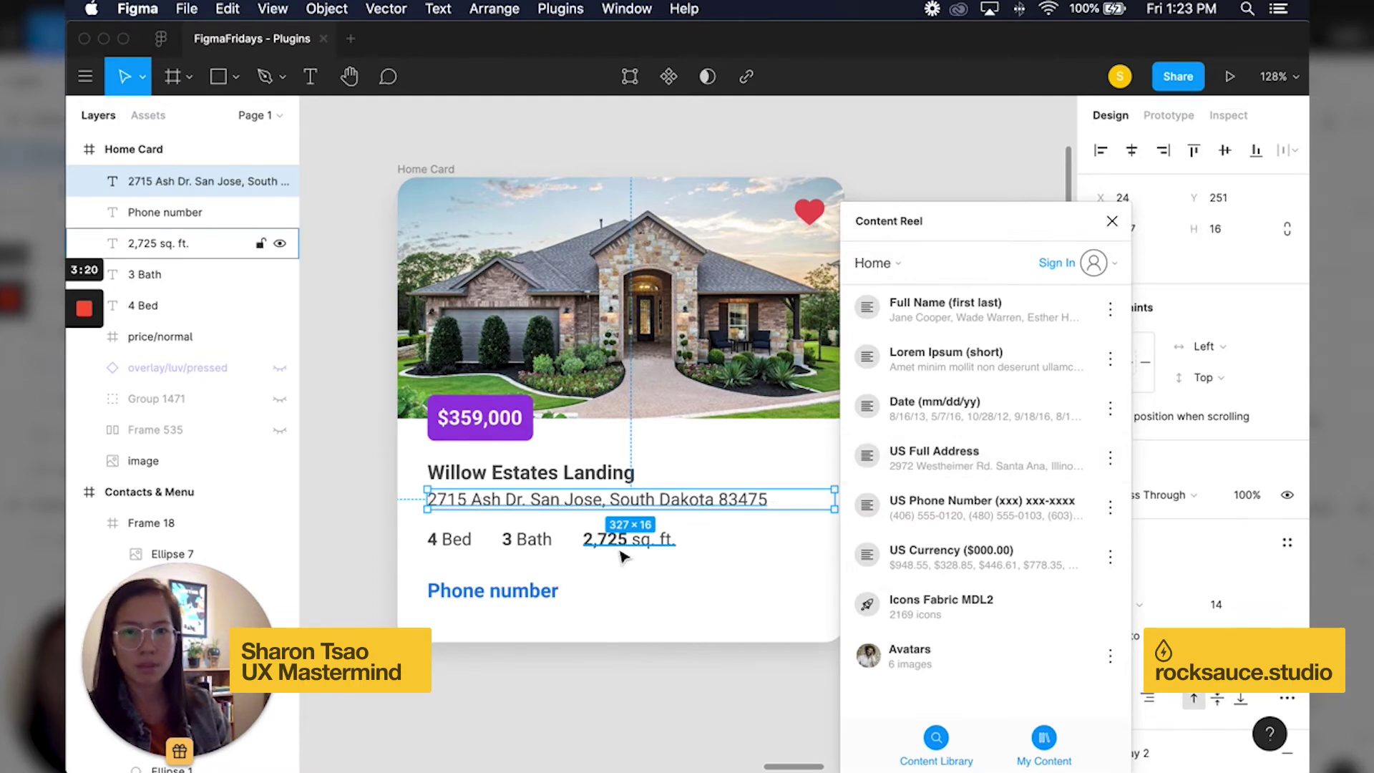
click(545, 599)
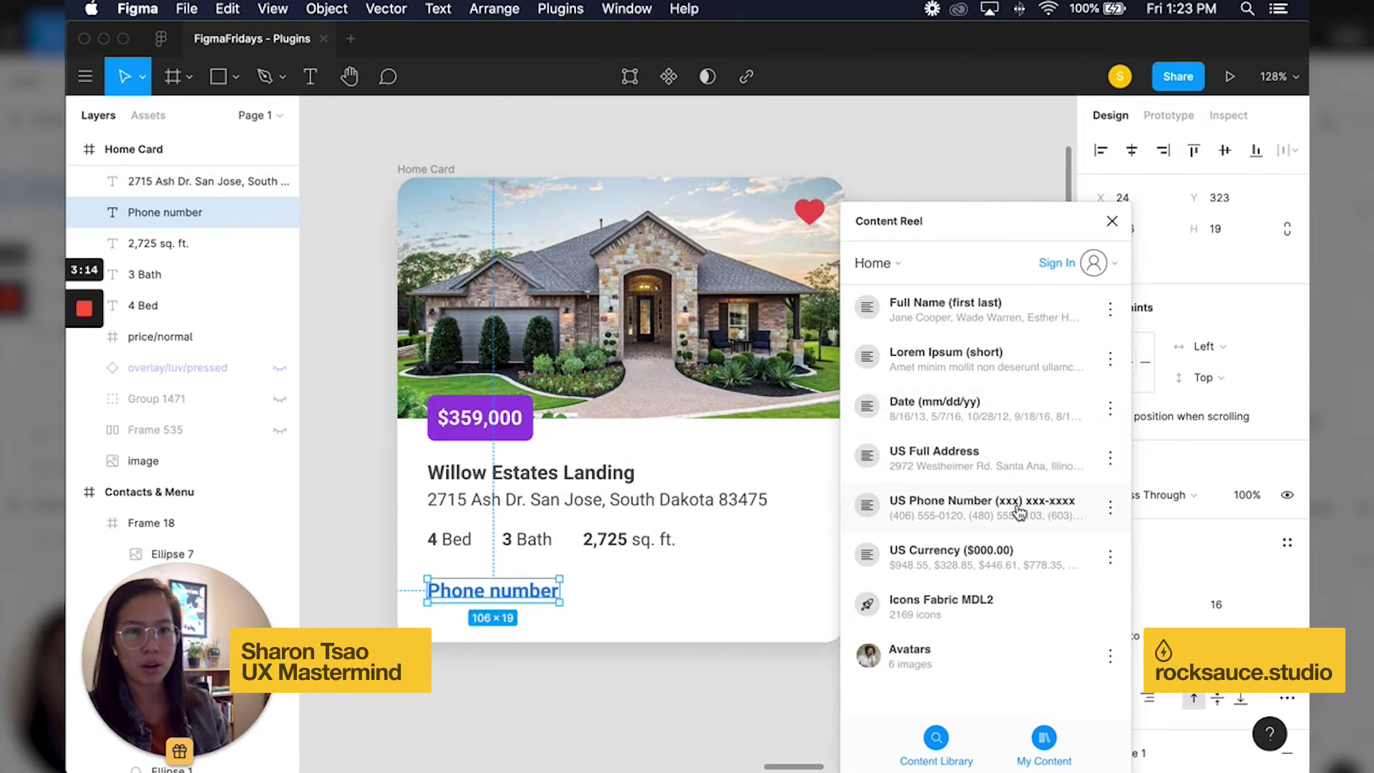
click(1017, 514)
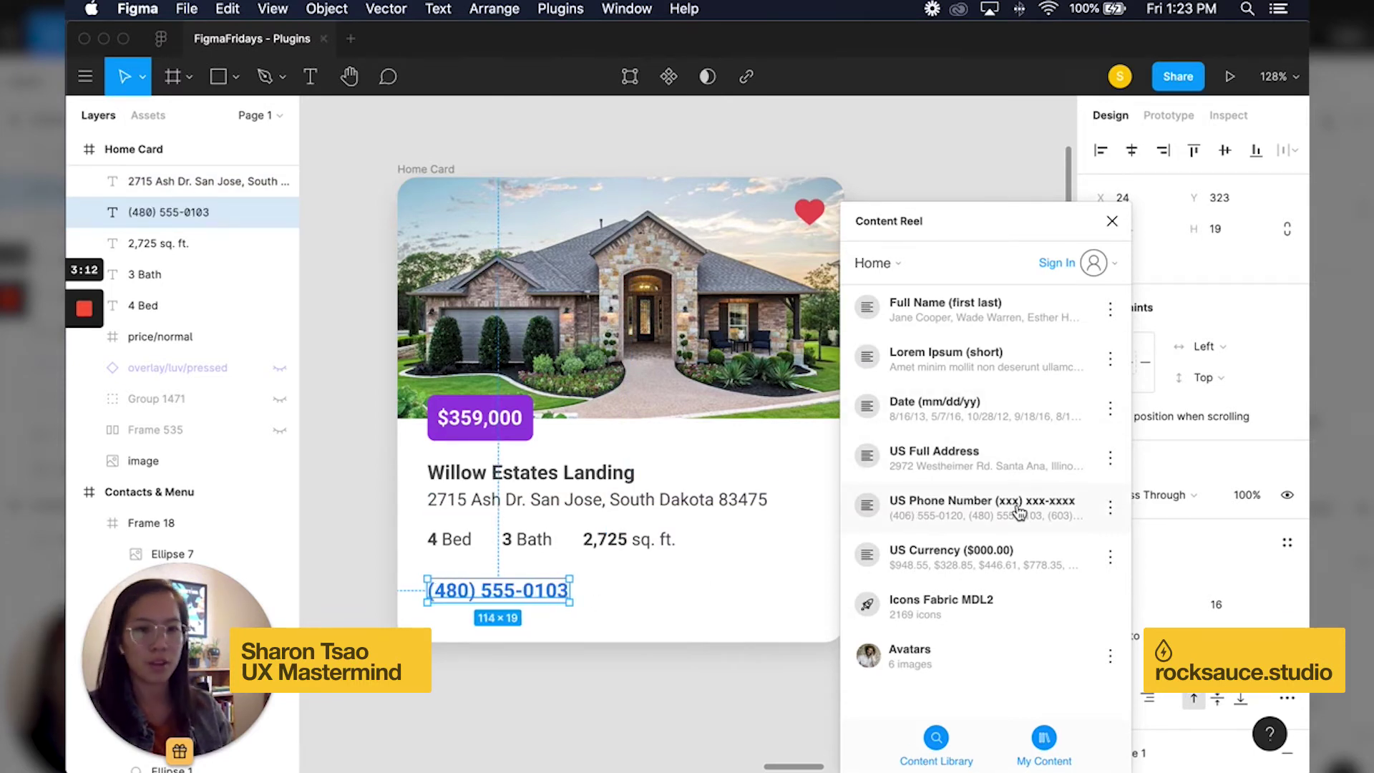
click(1112, 222)
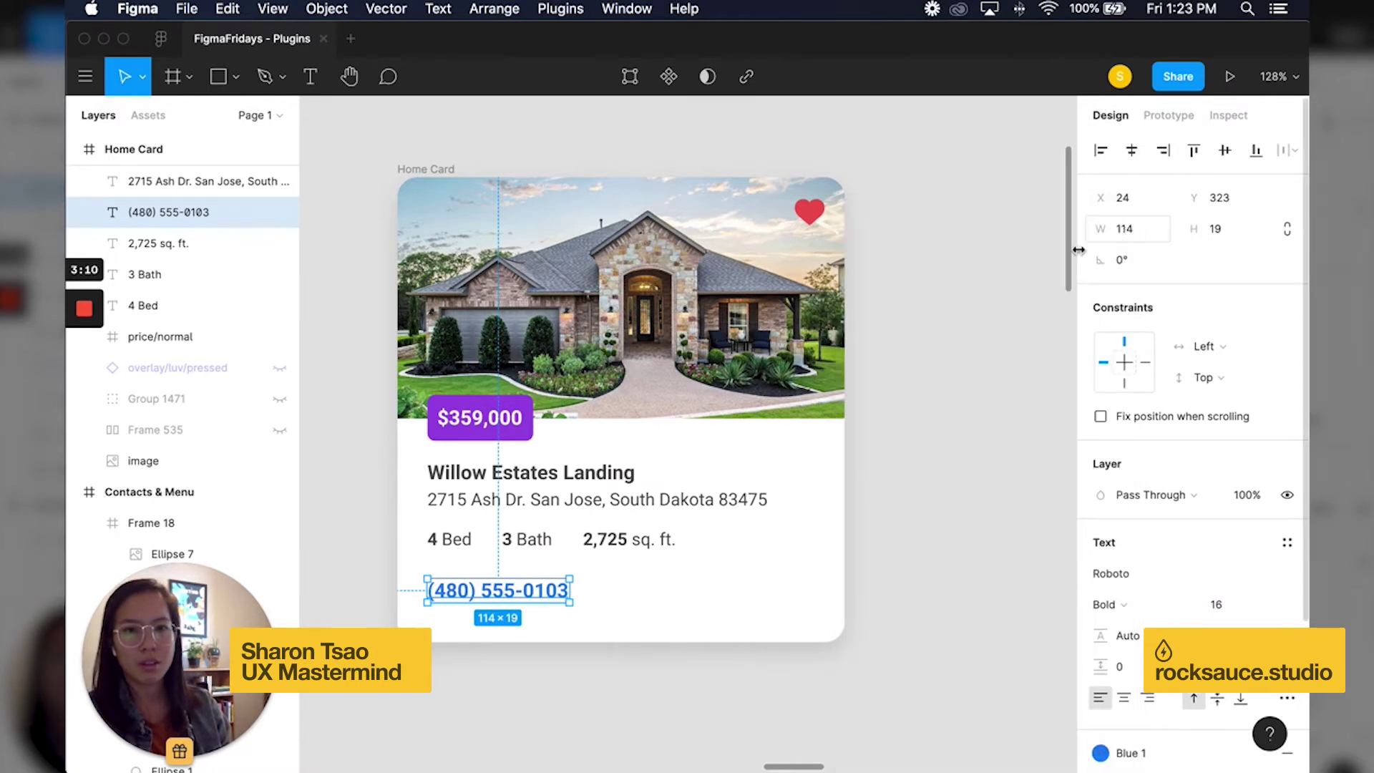
click(975, 401)
scroll(974, 401, up, 1)
scroll(975, 402, right, 1)
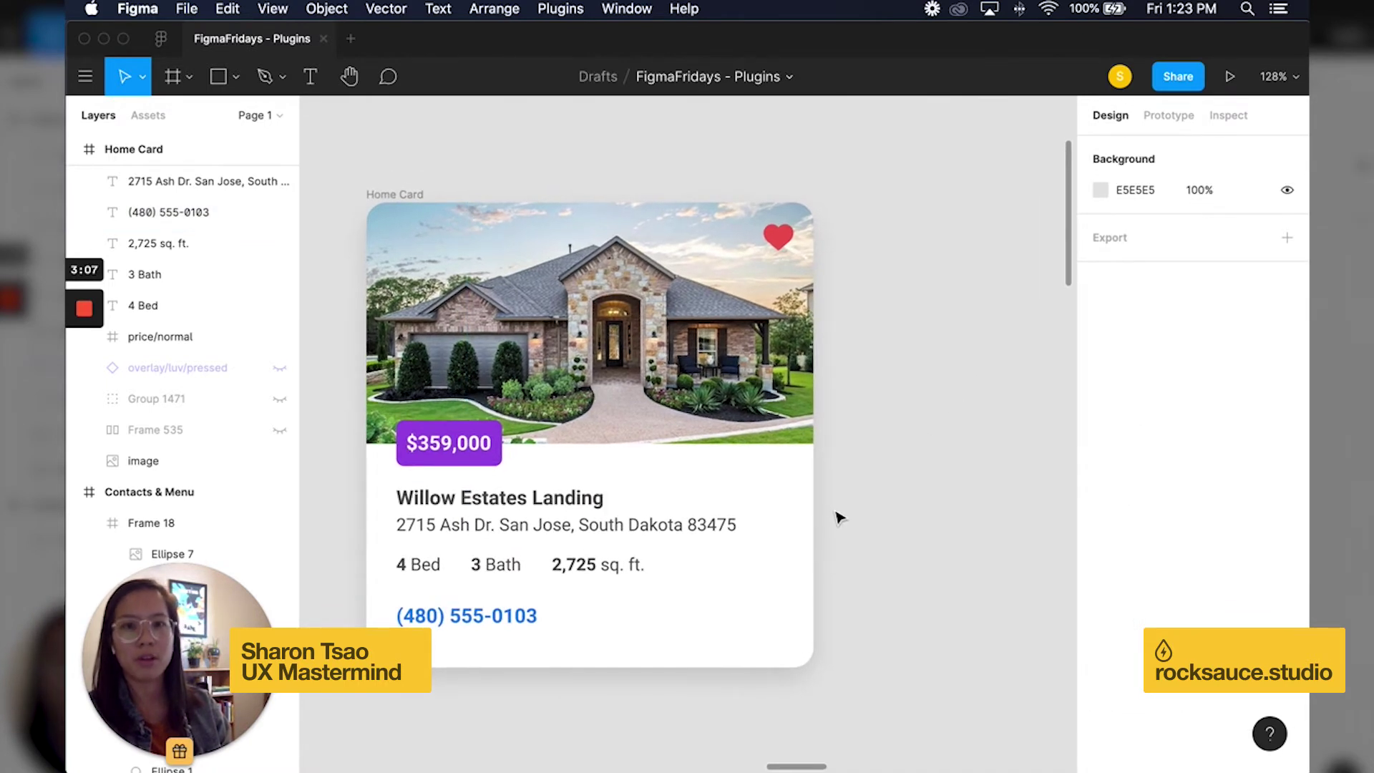
scroll(838, 518, down, 3)
scroll(838, 518, down, 1)
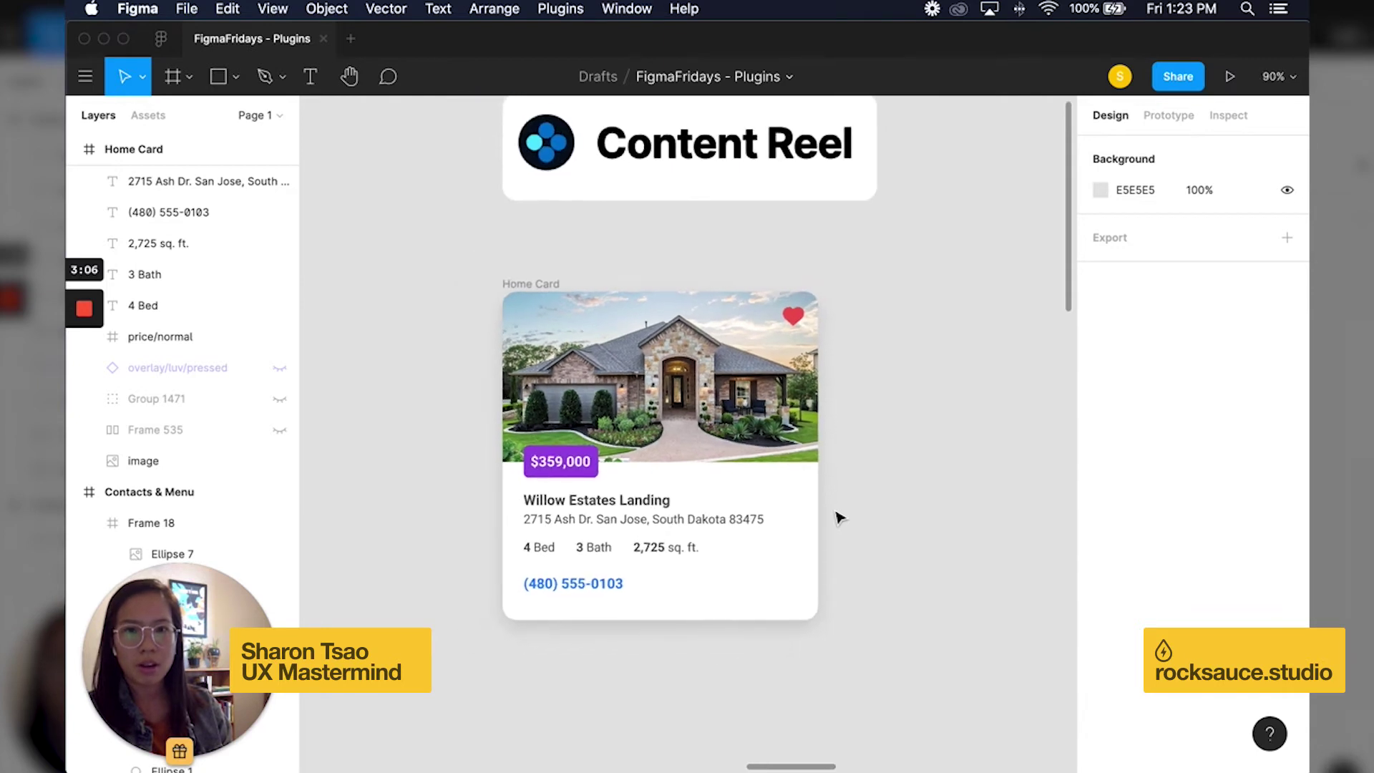
scroll(838, 518, right, 3)
scroll(838, 519, down, 3)
scroll(839, 518, down, 1)
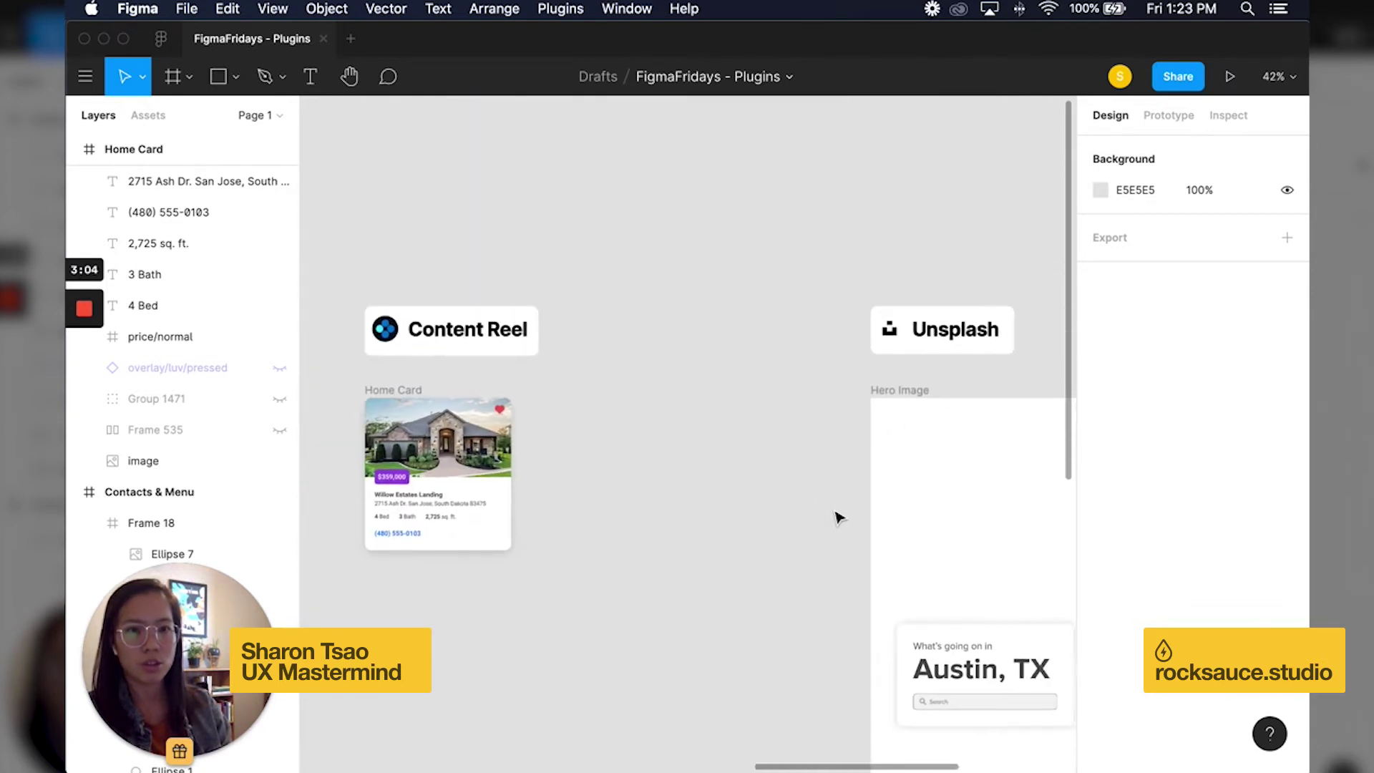
scroll(838, 518, down, 2)
scroll(839, 518, right, 2)
scroll(839, 519, right, 1)
scroll(838, 518, right, 1)
scroll(839, 518, up, 1)
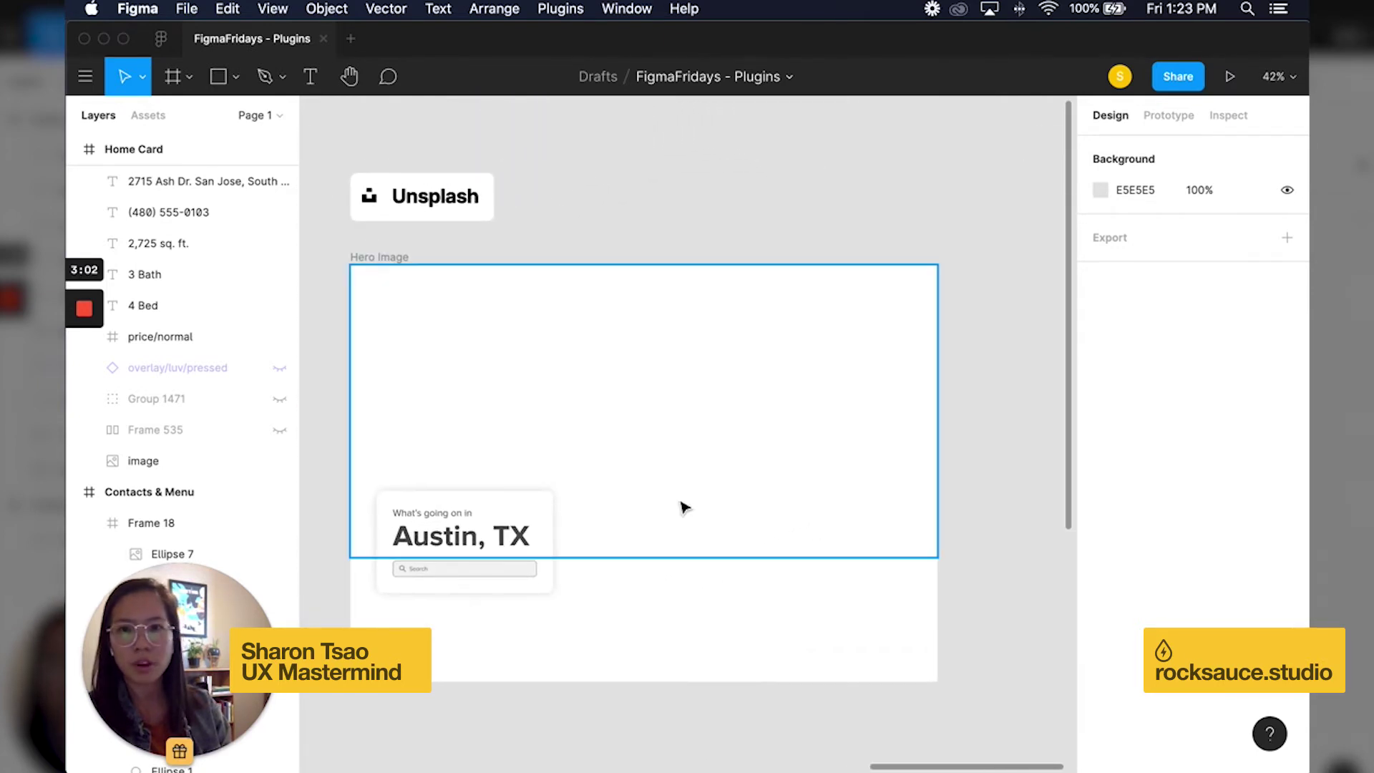
scroll(683, 508, up, 1)
scroll(682, 508, up, 1)
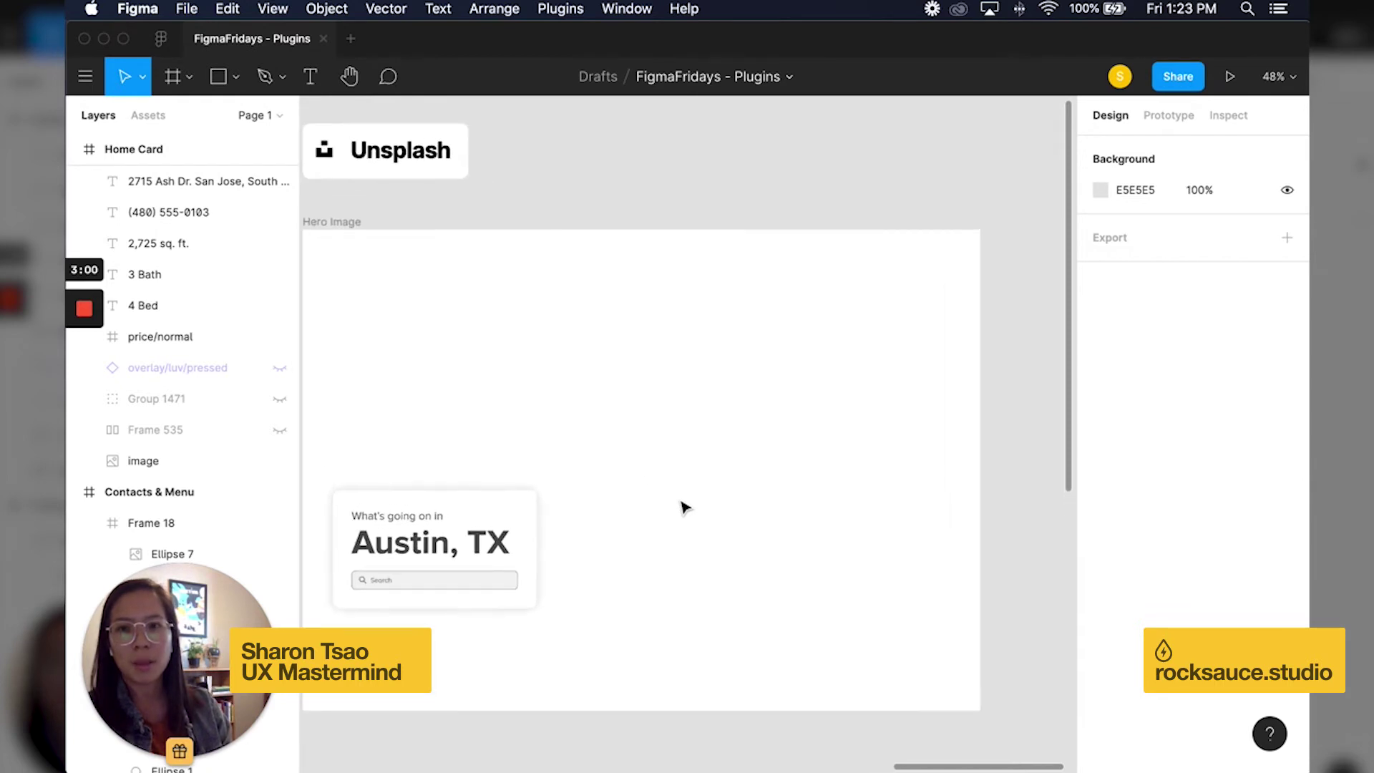
scroll(616, 393, left, 1)
Select the empty Hero Image frame and show the installed plugins list
click(587, 354)
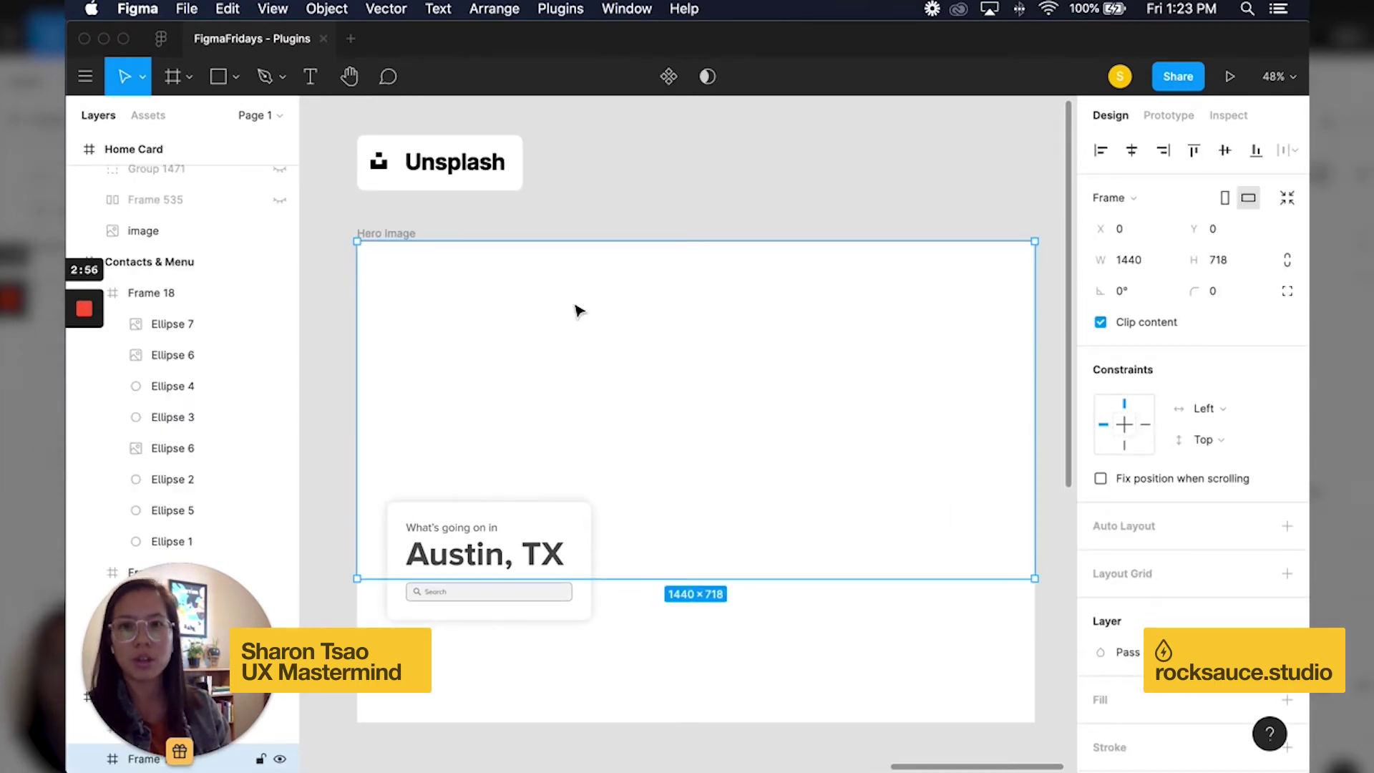
click(552, 8)
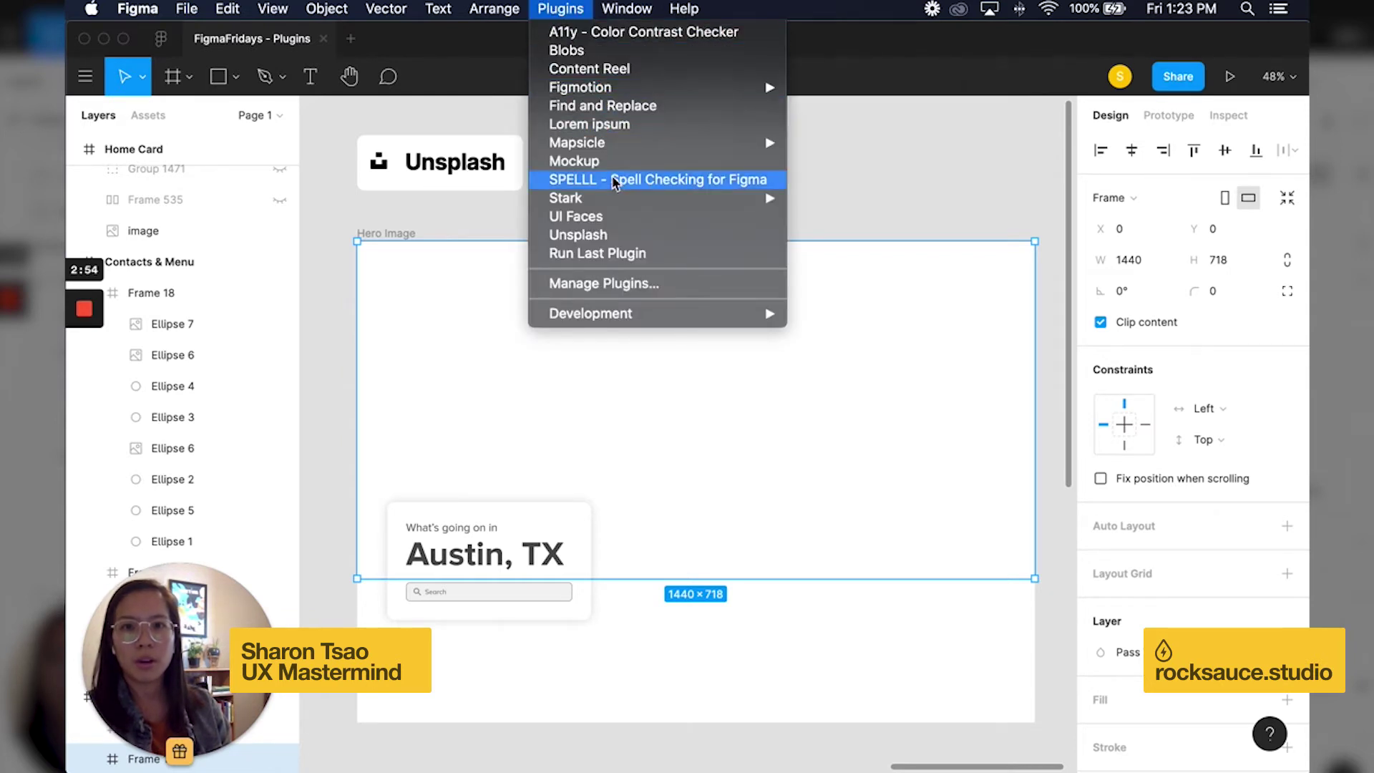
Search Unsplash for 'austin' and place the first skyline photo in the Hero Image frame
click(609, 236)
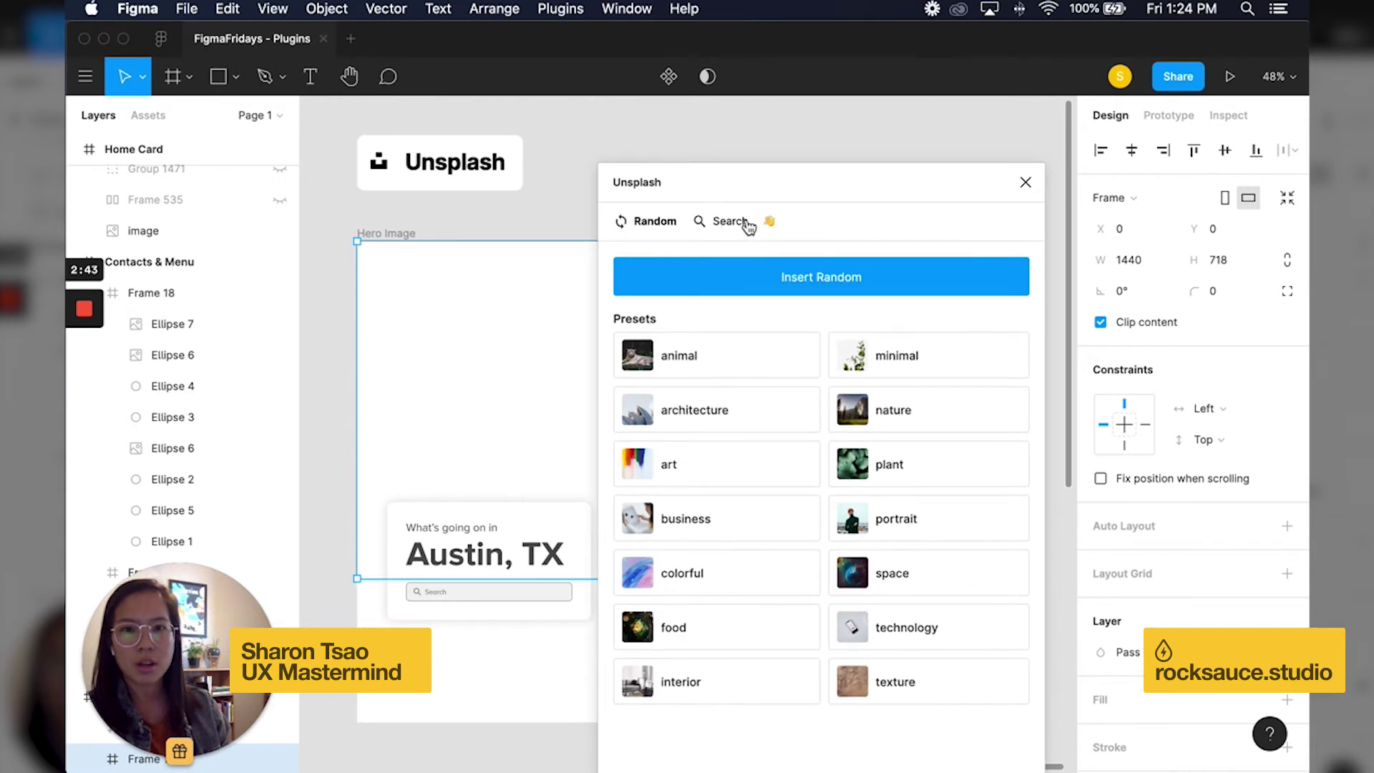
click(732, 226)
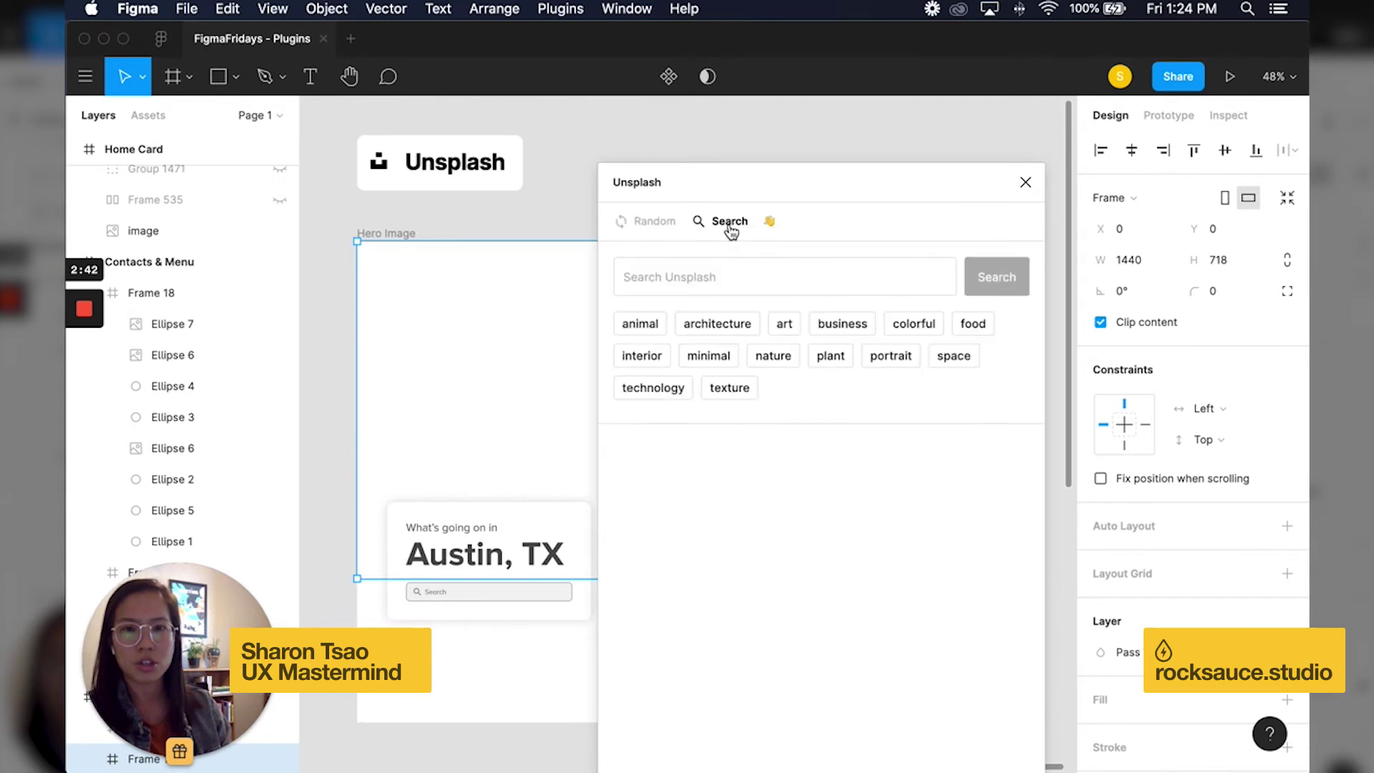
click(726, 272)
text(austin)
key(Return)
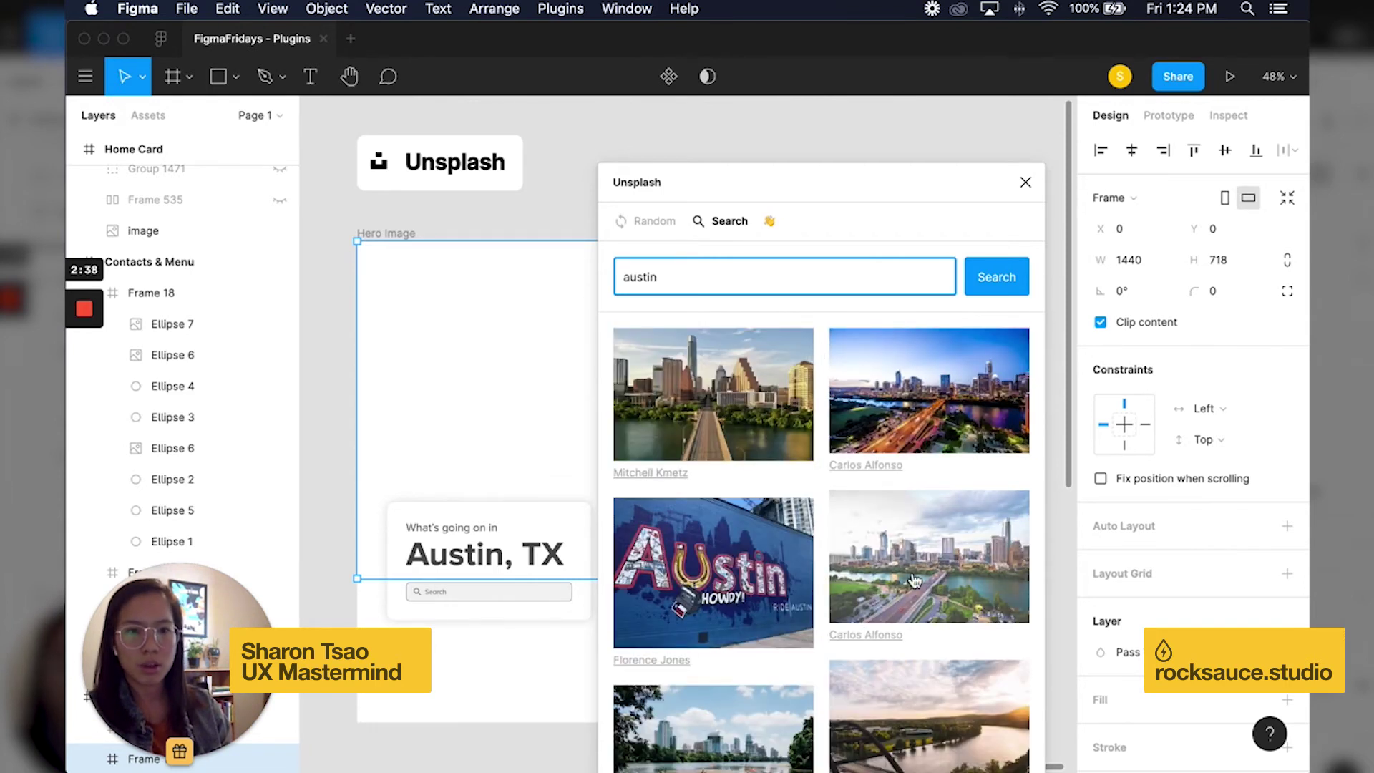
scroll(914, 581, down, 2)
scroll(913, 581, up, 2)
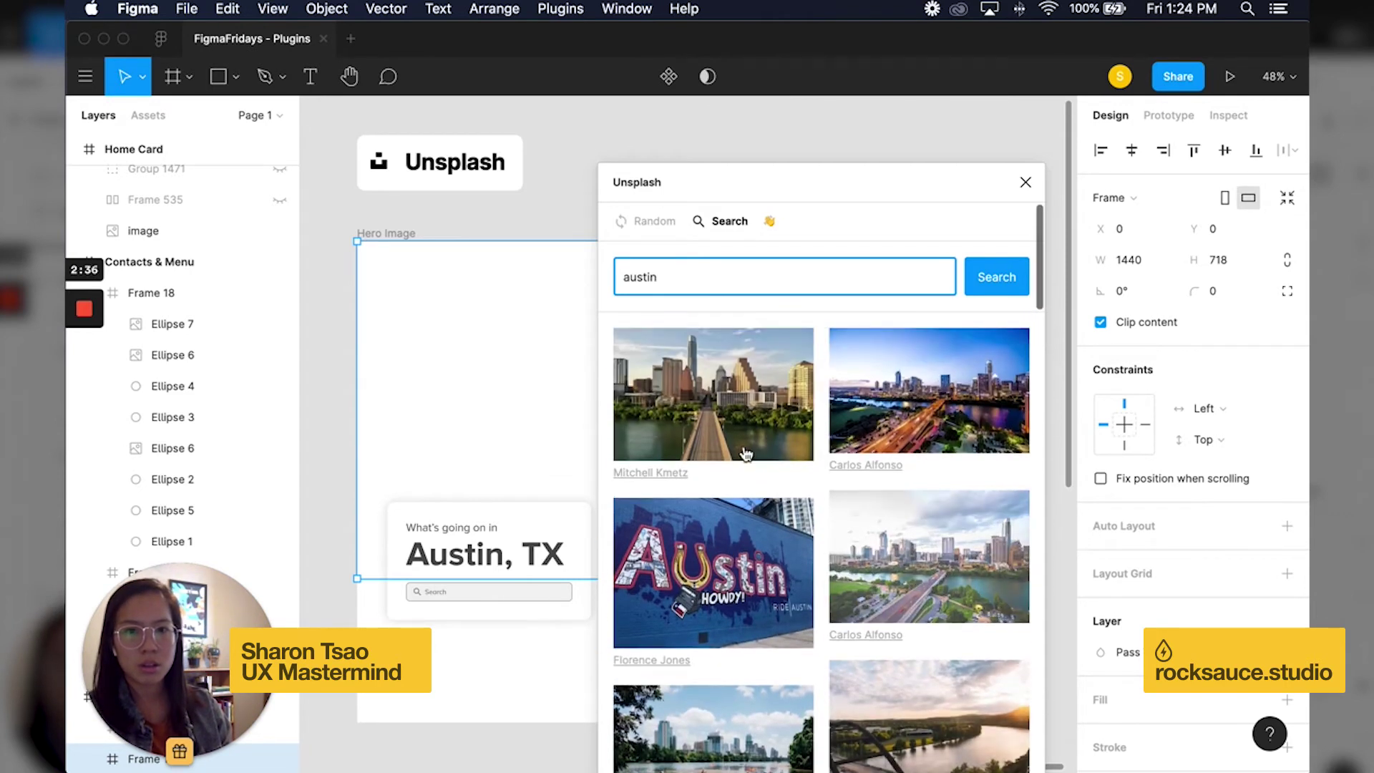
click(735, 428)
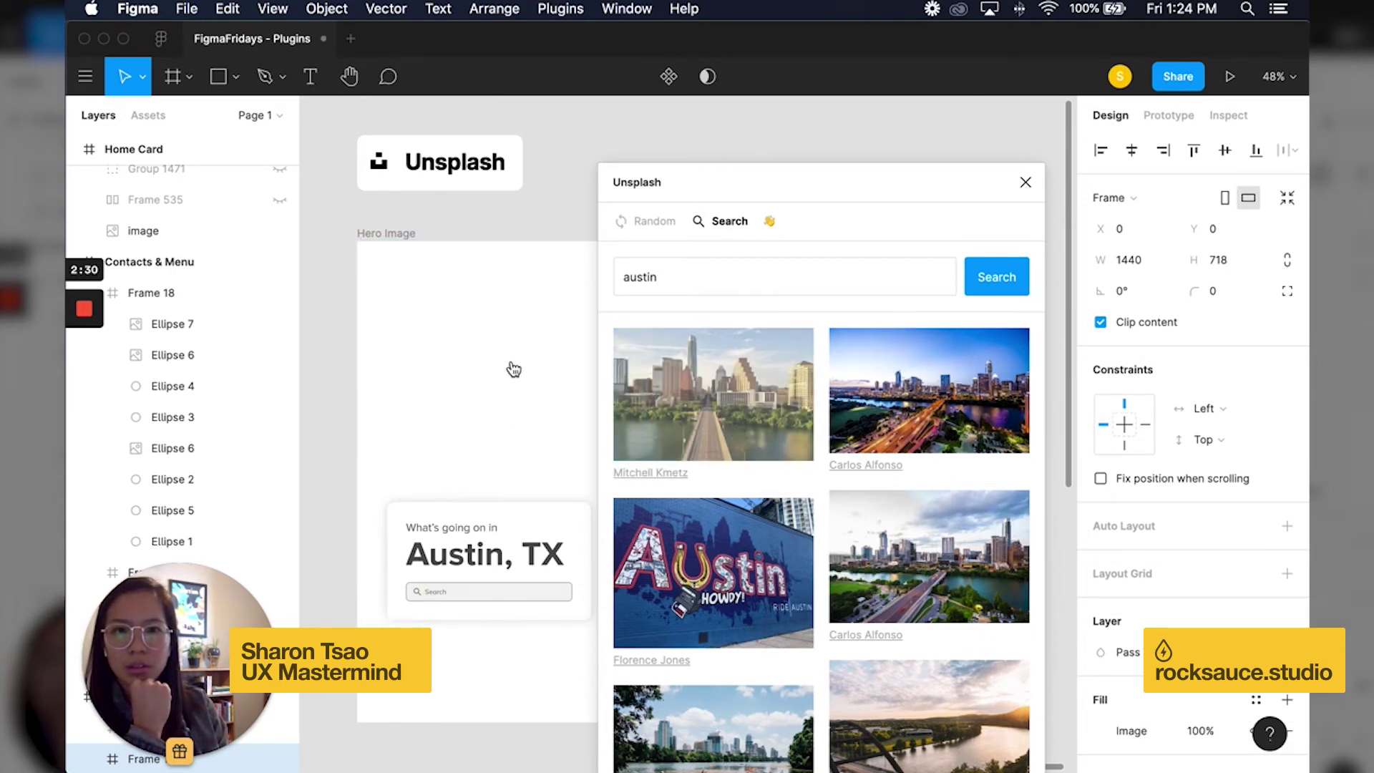
click(1026, 184)
Deselect the Hero Image frame by clicking empty canvas
click(857, 173)
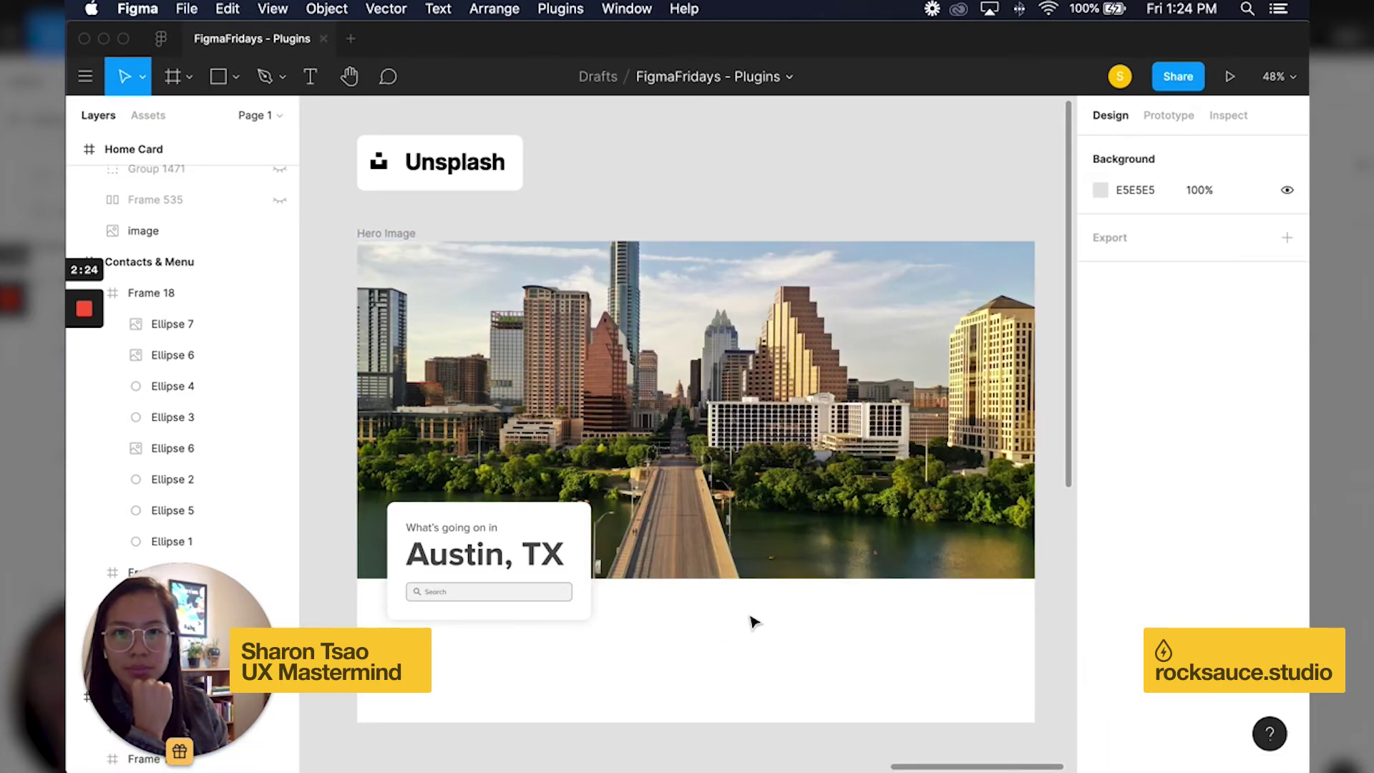
ctrl+scroll(751, 620, down, 2)
ctrl+scroll(751, 620, down, 1)
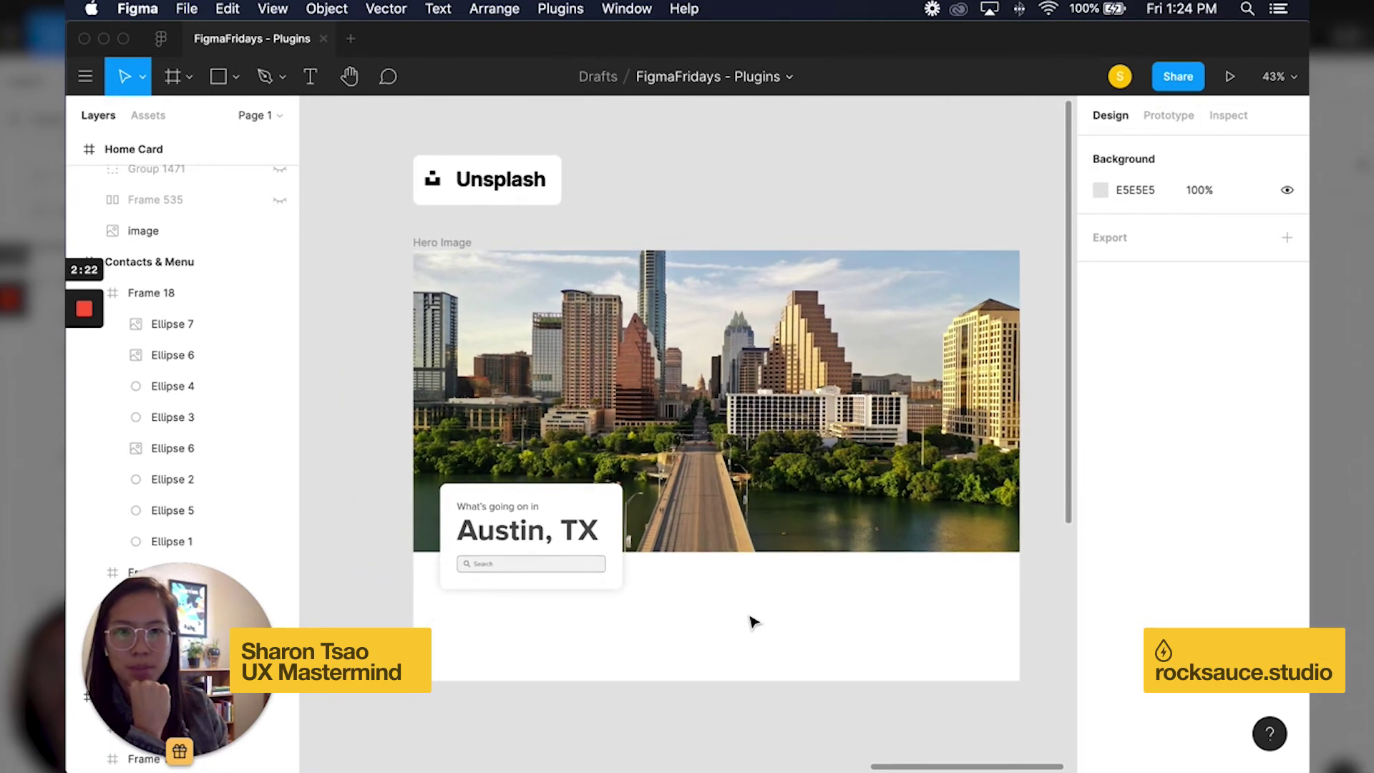
ctrl+scroll(751, 621, down, 3)
scroll(751, 621, left, 3)
scroll(751, 620, down, 3)
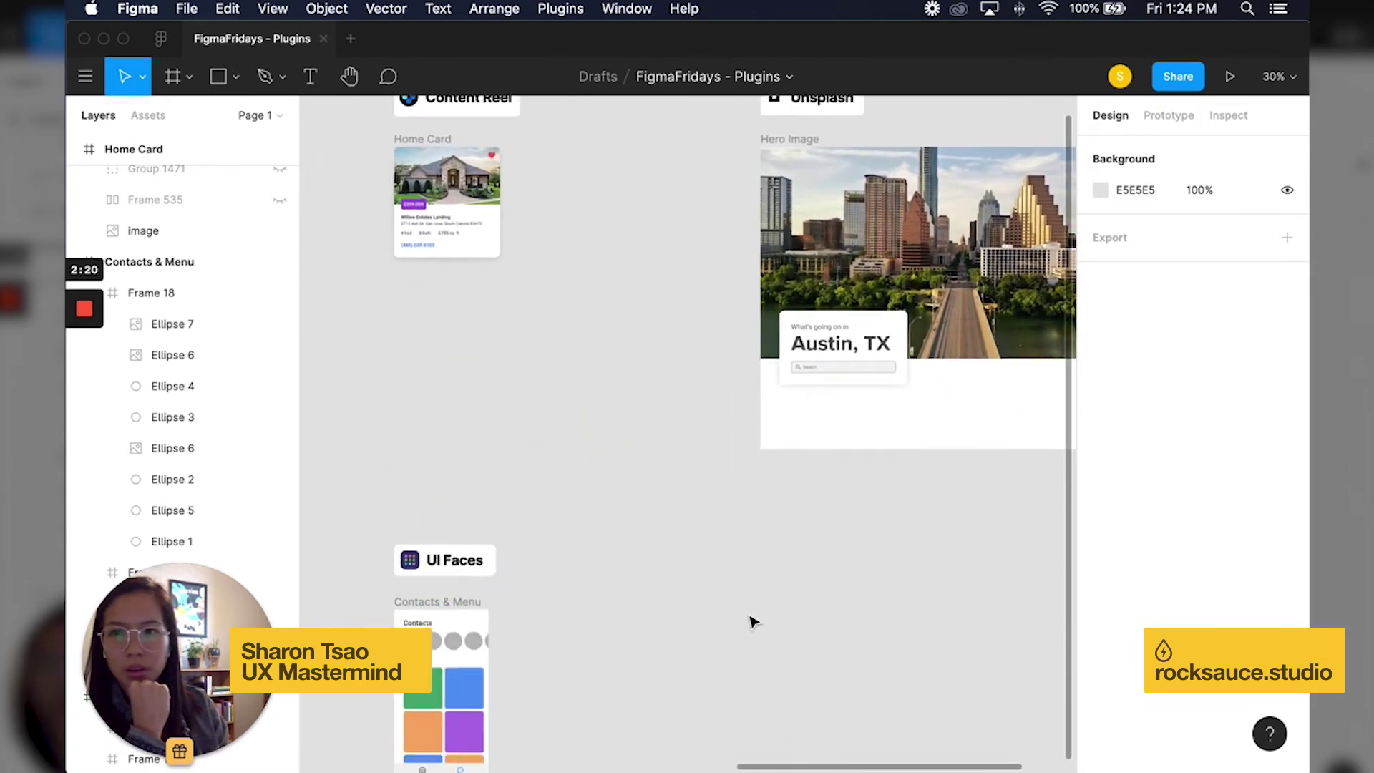
scroll(752, 621, left, 2)
scroll(751, 621, down, 3)
scroll(752, 620, down, 2)
scroll(741, 613, left, 1)
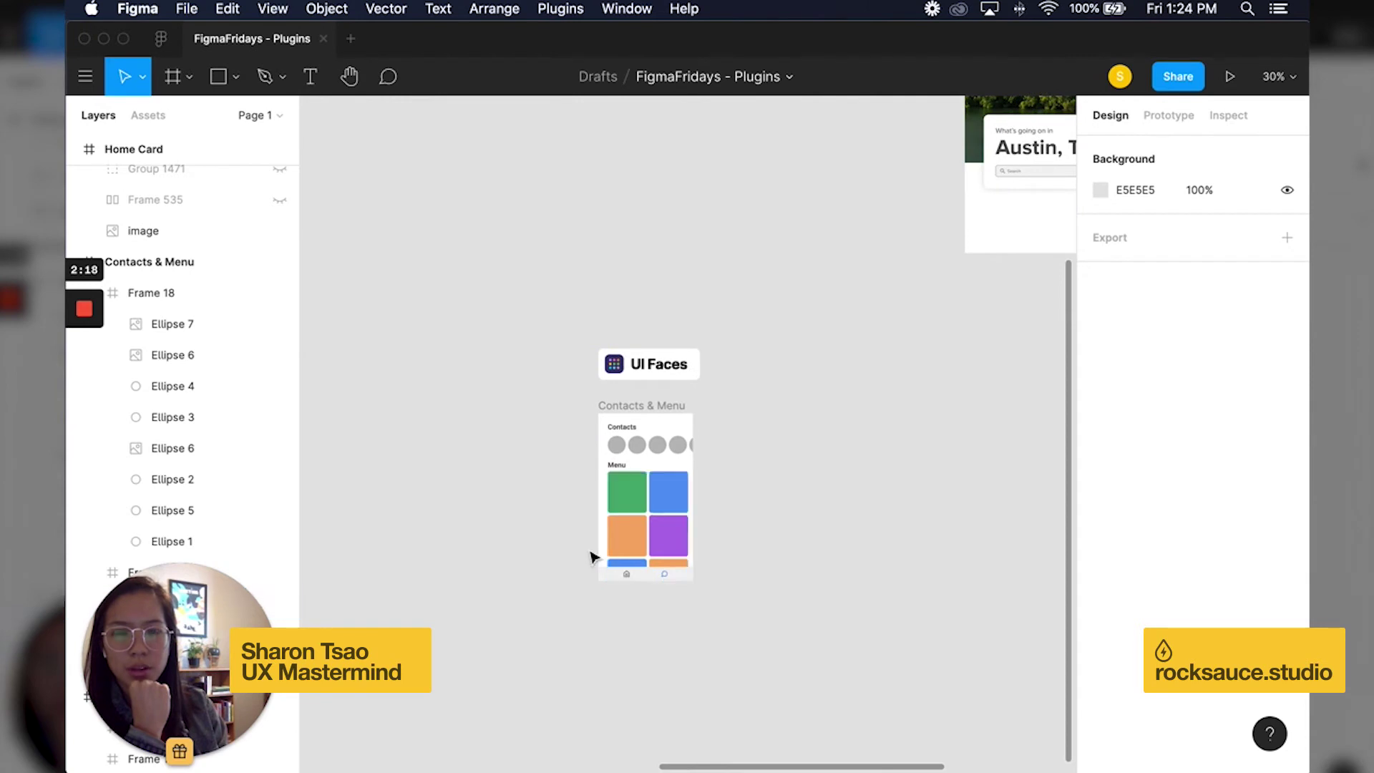
ctrl+scroll(684, 518, up, 1)
ctrl+scroll(686, 518, up, 2)
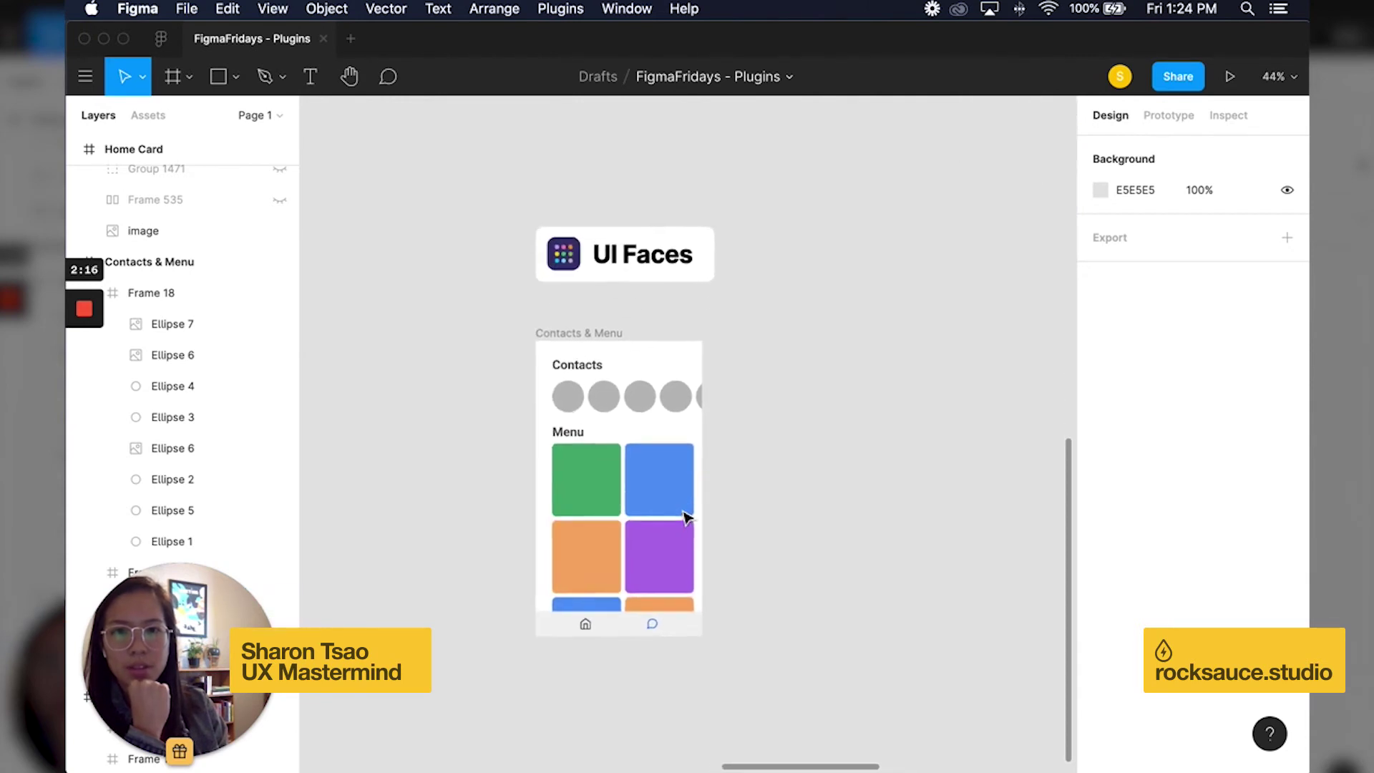
ctrl+scroll(685, 517, up, 2)
ctrl+scroll(683, 520, up, 2)
ctrl+scroll(678, 525, up, 2)
ctrl+scroll(674, 531, up, 1)
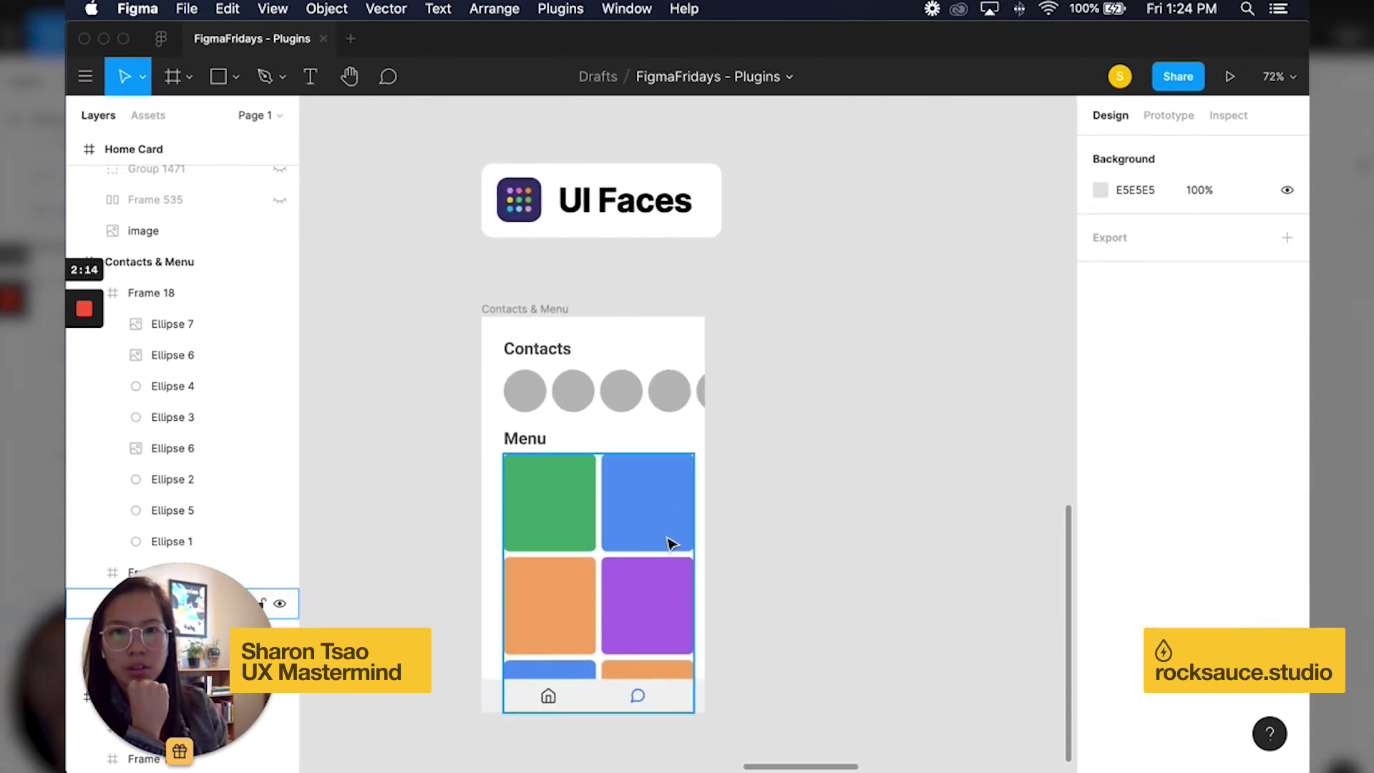
ctrl+scroll(669, 543, up, 2)
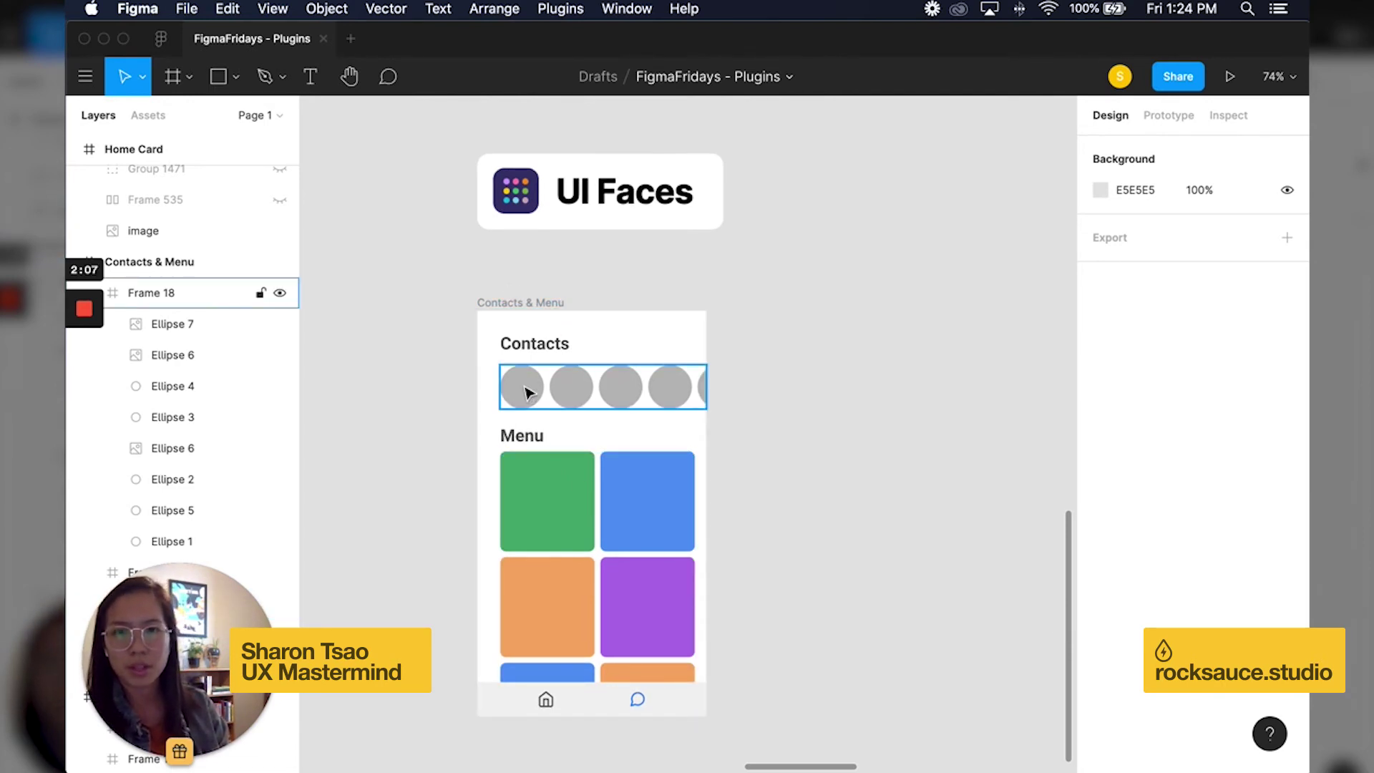
Shift-select grey contact circles Ellipse 1–5 and open the Plugins menu
click(526, 392)
shift+click(572, 388)
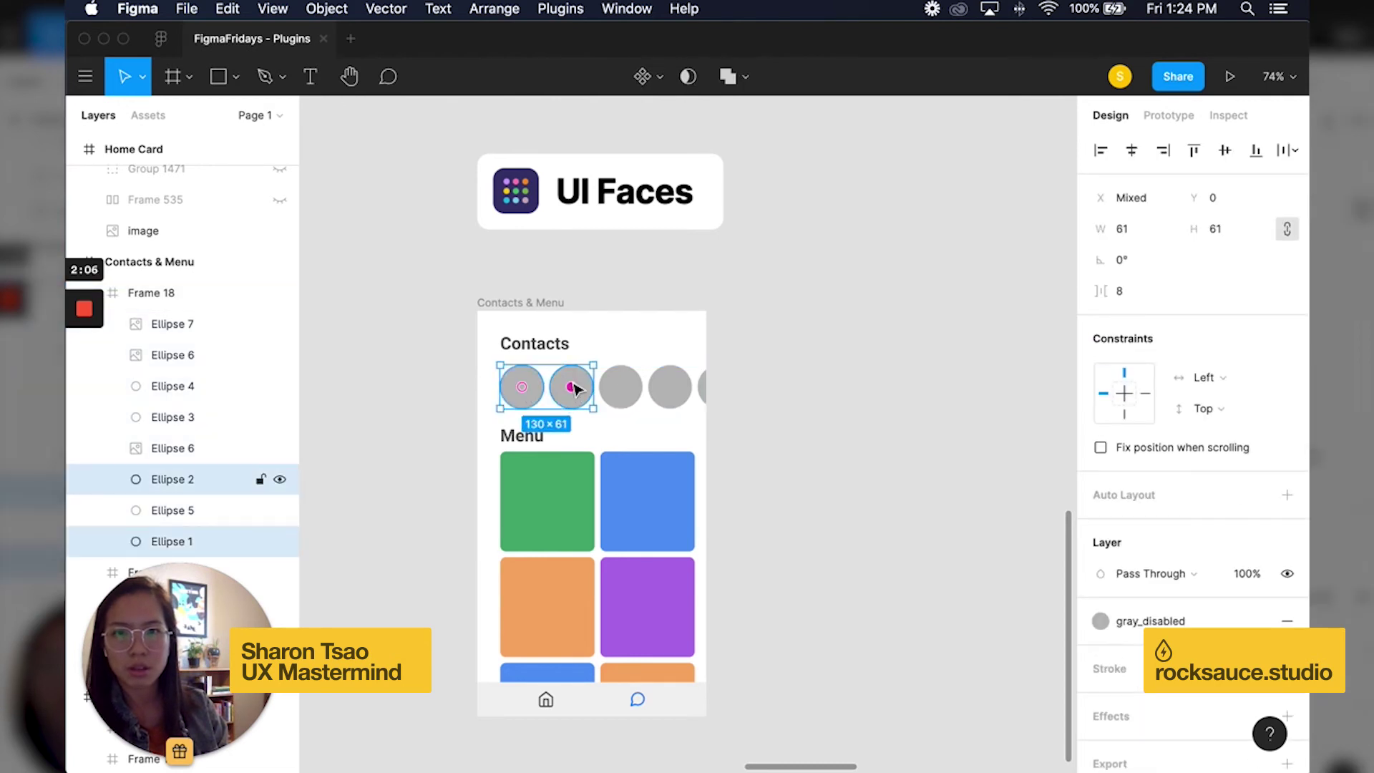
shift+click(617, 391)
shift+click(673, 395)
scroll(674, 399, up, 3)
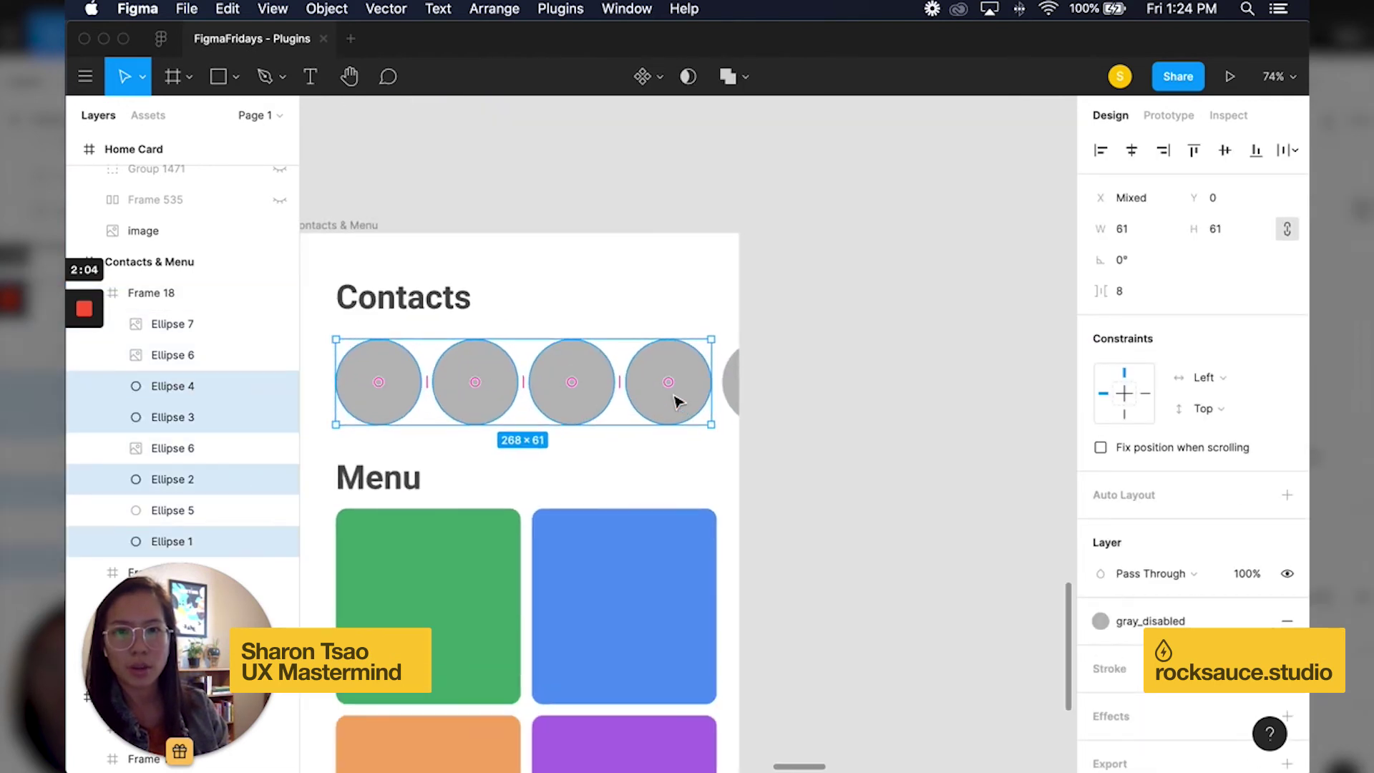
scroll(666, 400, up, 3)
scroll(666, 400, down, 3)
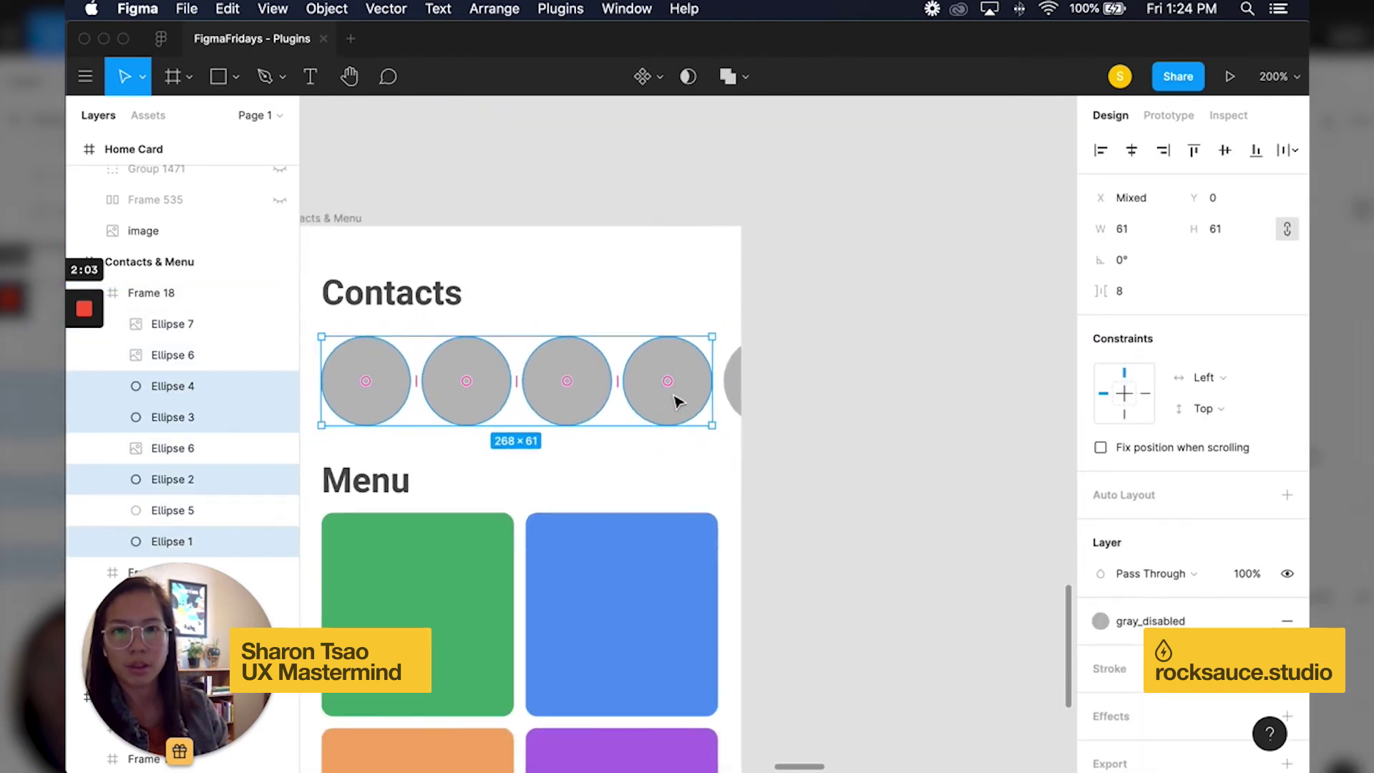
shift+click(734, 393)
scroll(730, 393, down, 3)
scroll(730, 394, left, 4)
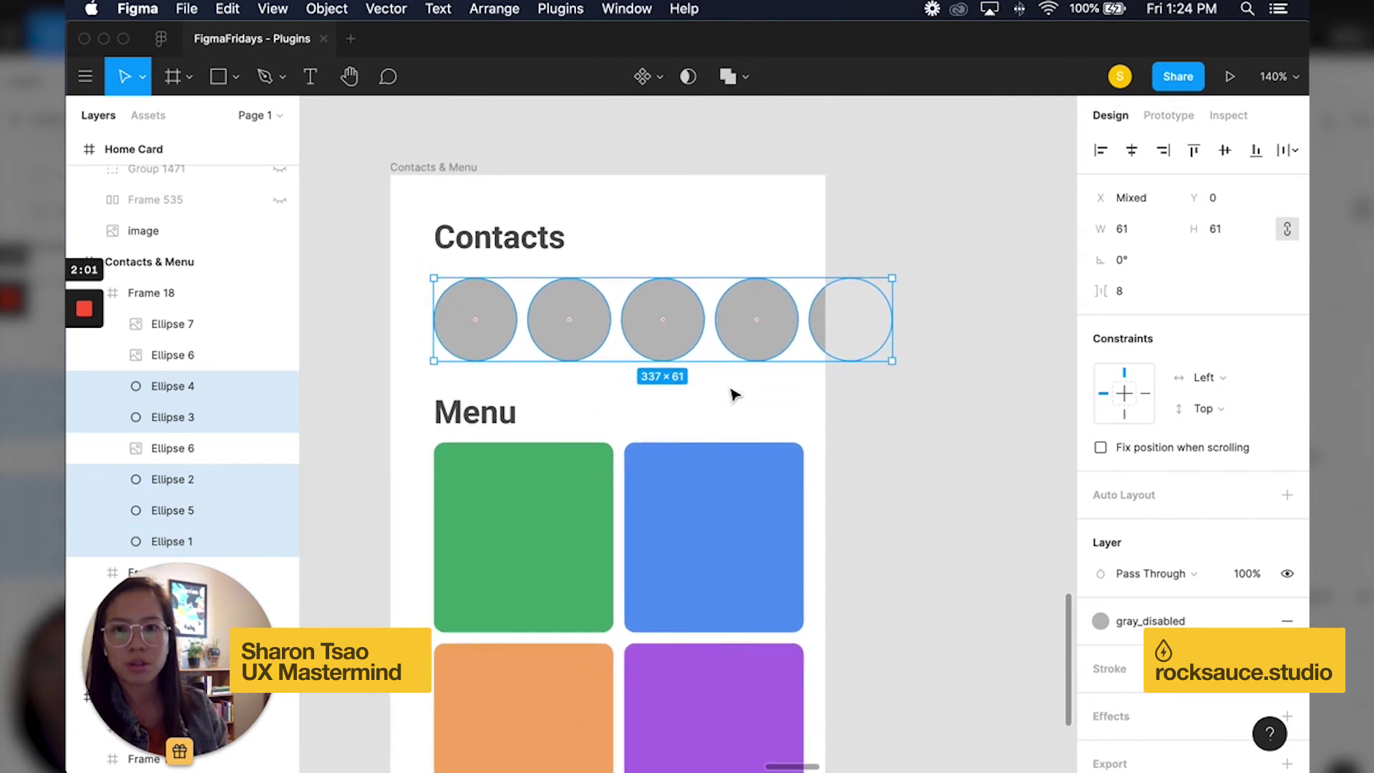
click(549, 9)
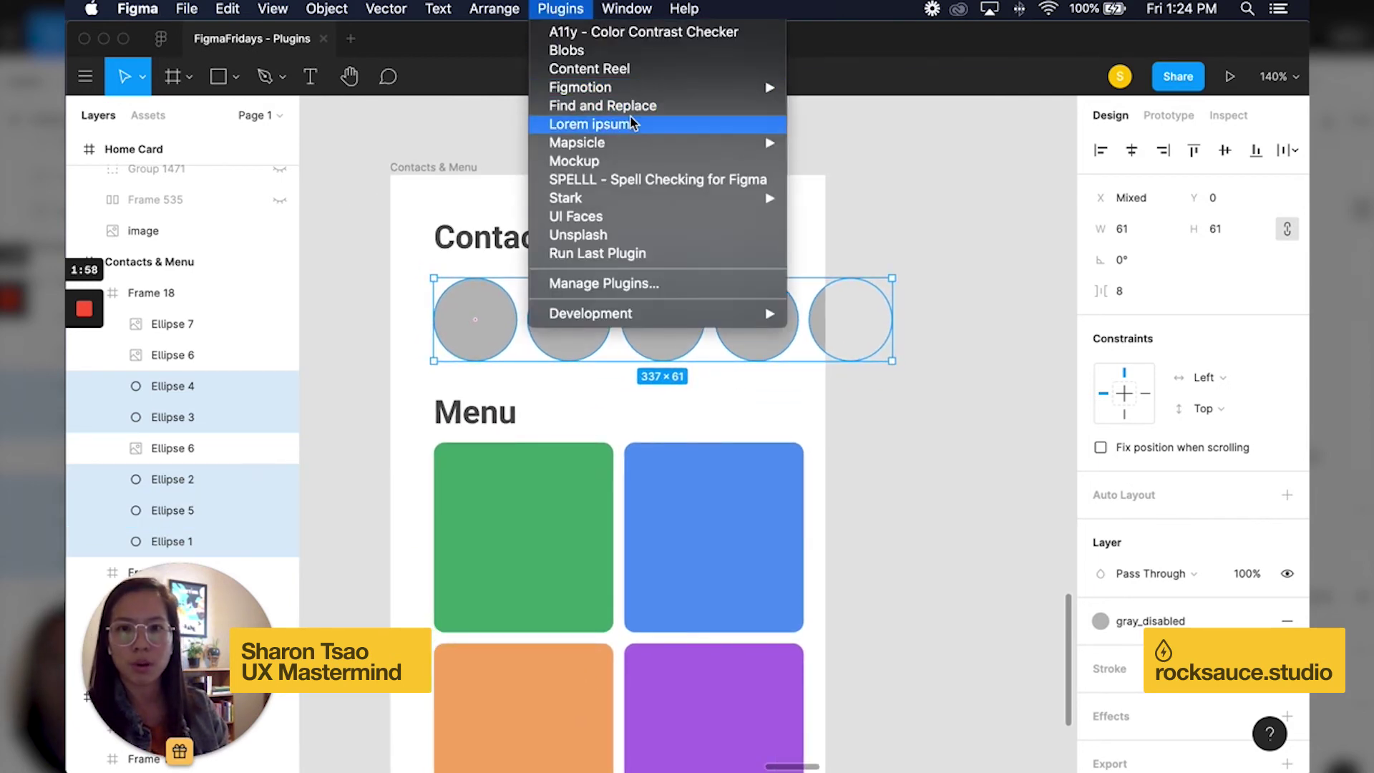
Apply UI Faces female avatars with black, brown or blond hair to the five circles, then close the plugin
click(606, 220)
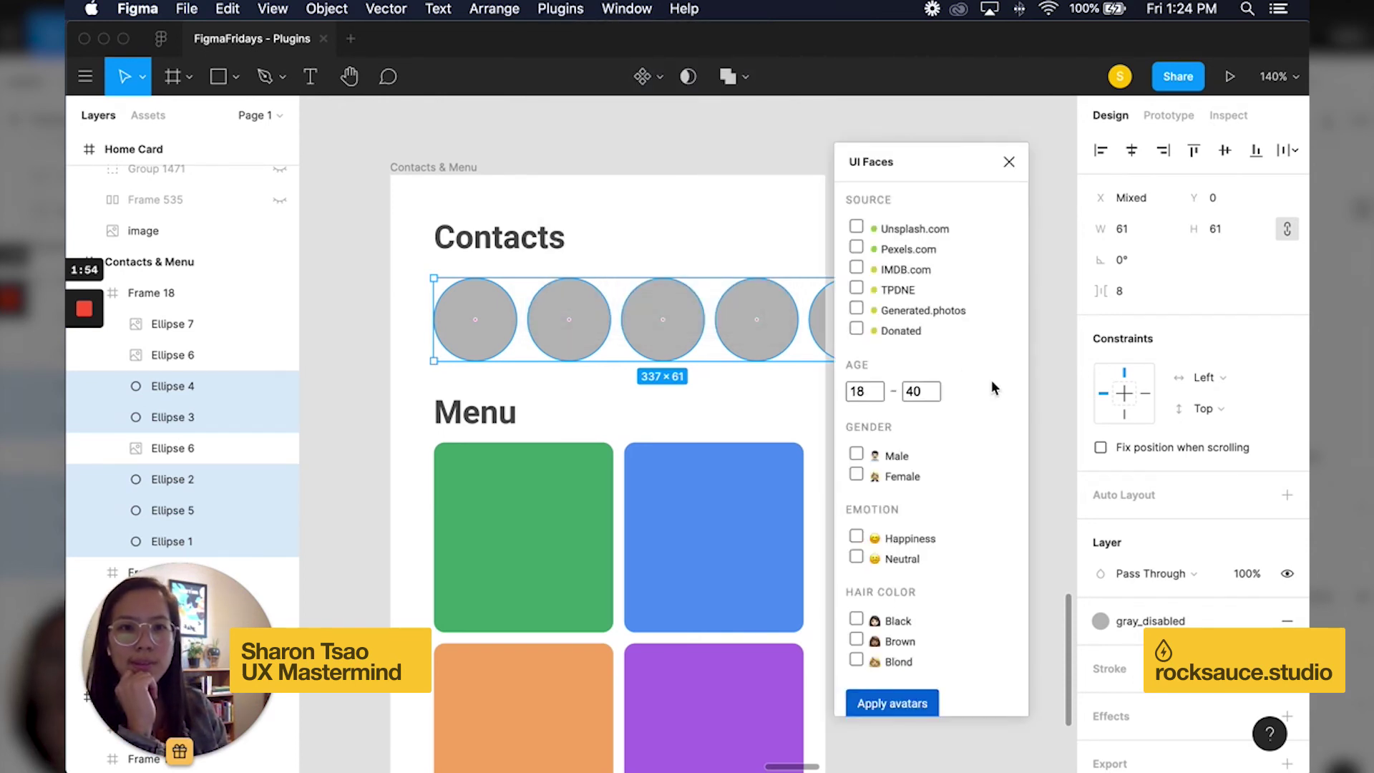
click(899, 474)
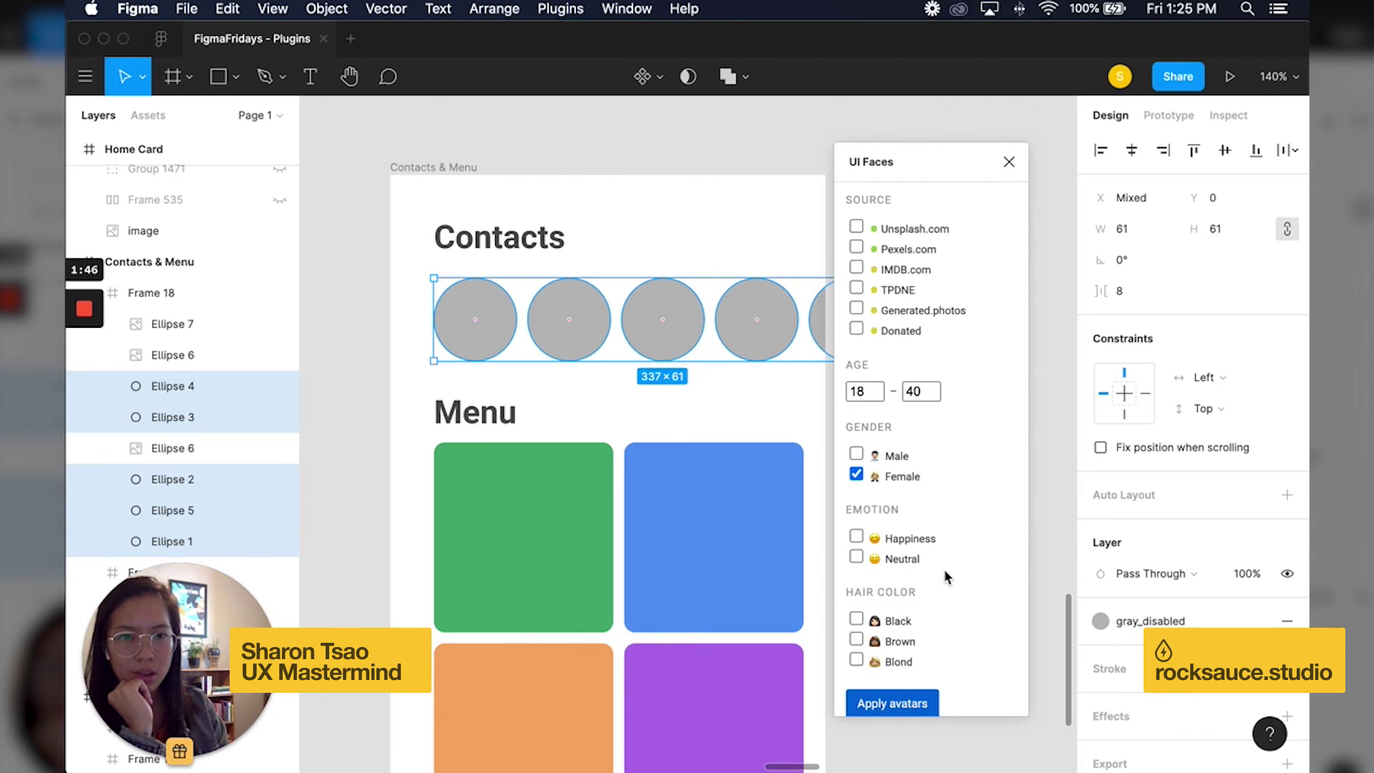
click(898, 623)
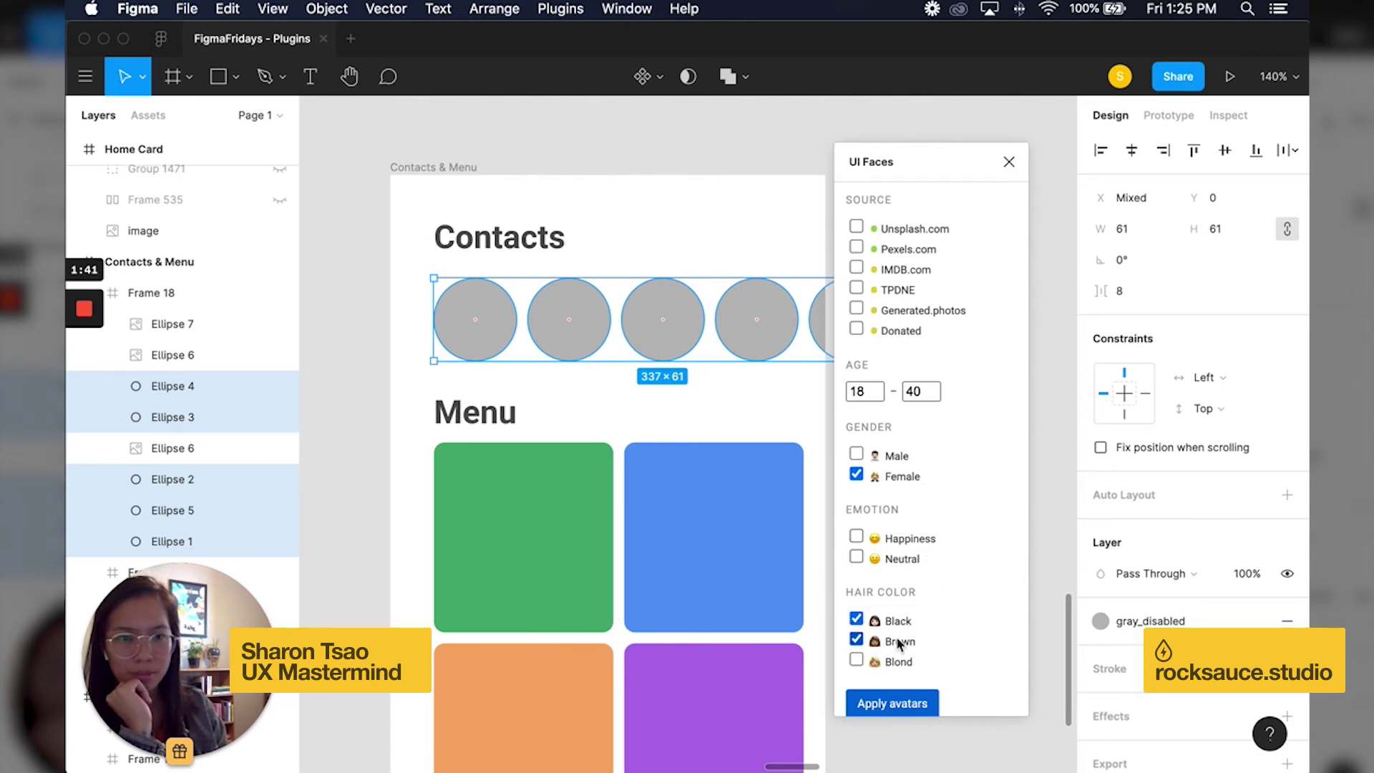
click(898, 661)
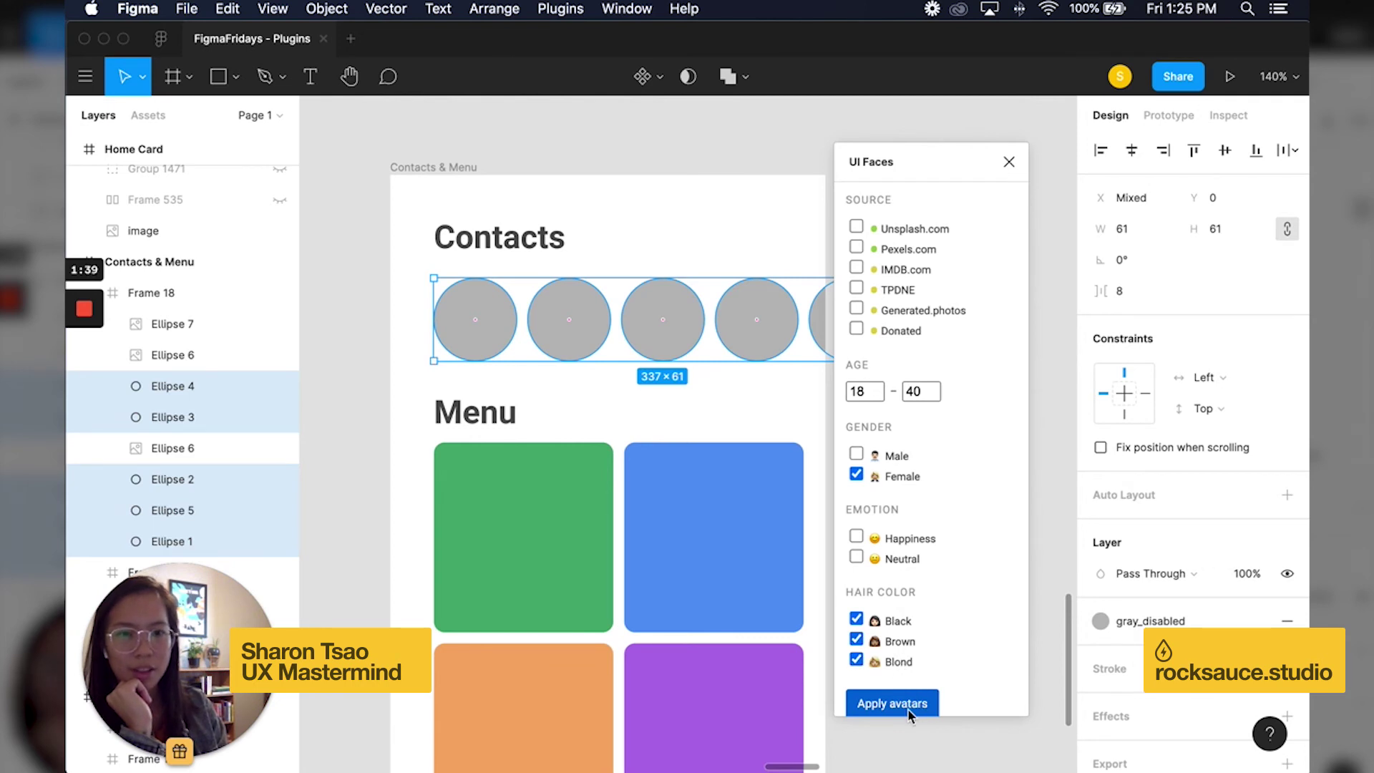
click(899, 707)
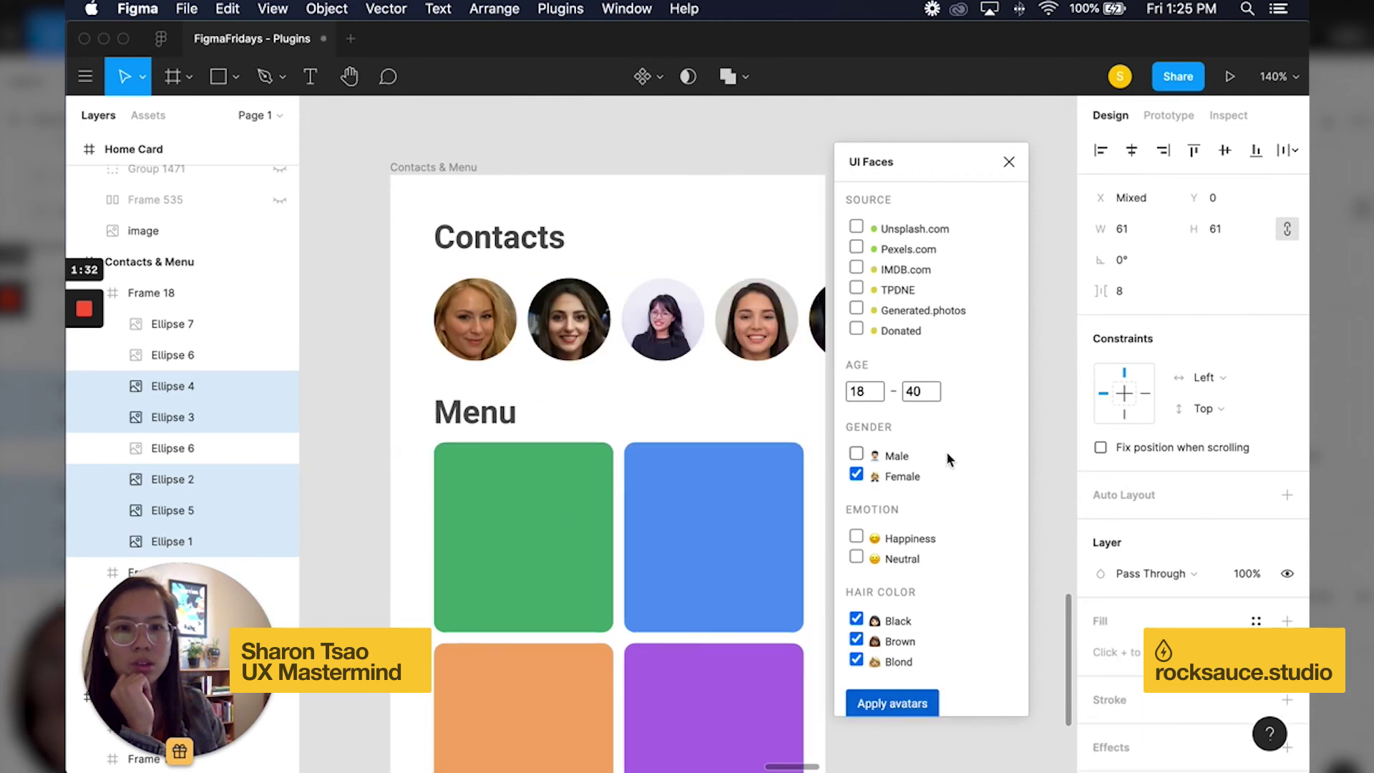
click(1011, 164)
Deselect the avatar circles by clicking empty canvas
click(1002, 566)
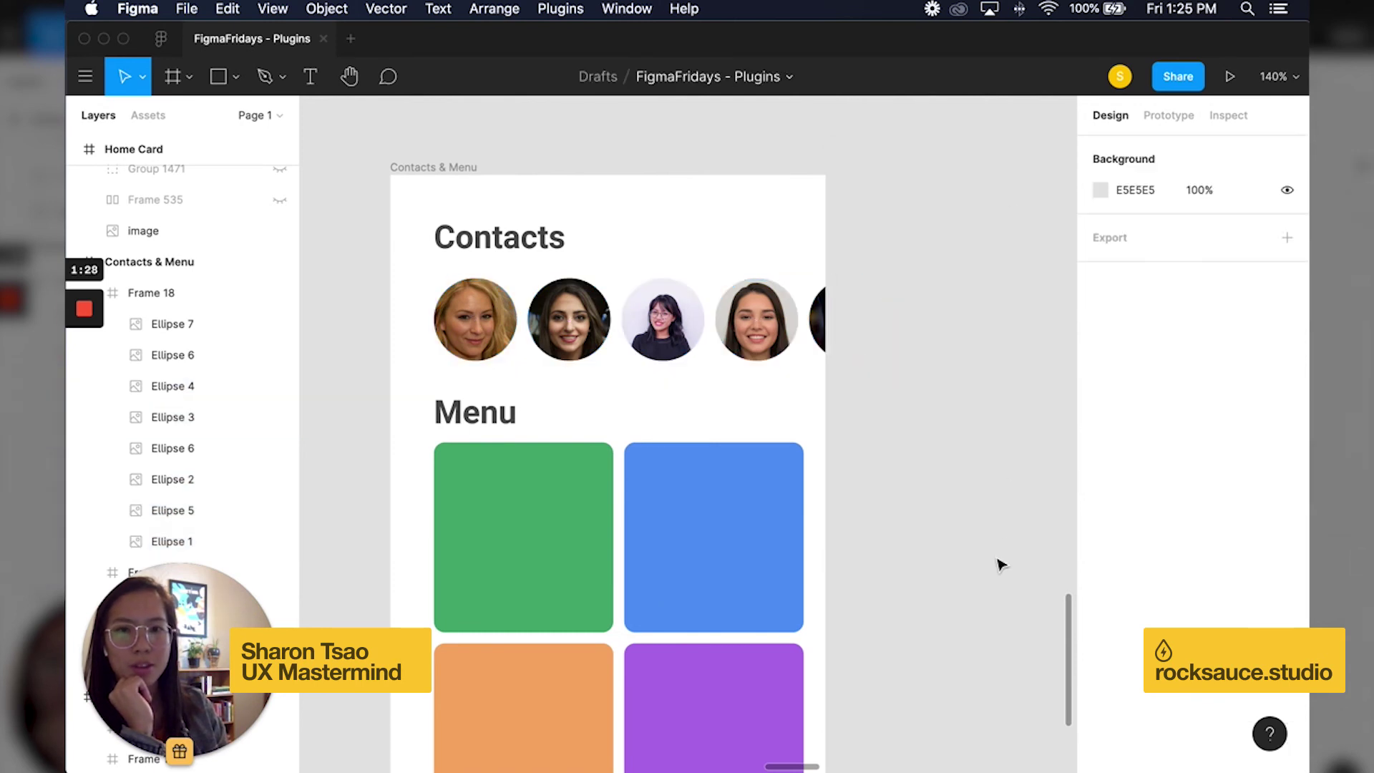
scroll(913, 486, down, 2)
scroll(913, 487, down, 1)
scroll(914, 487, right, 1)
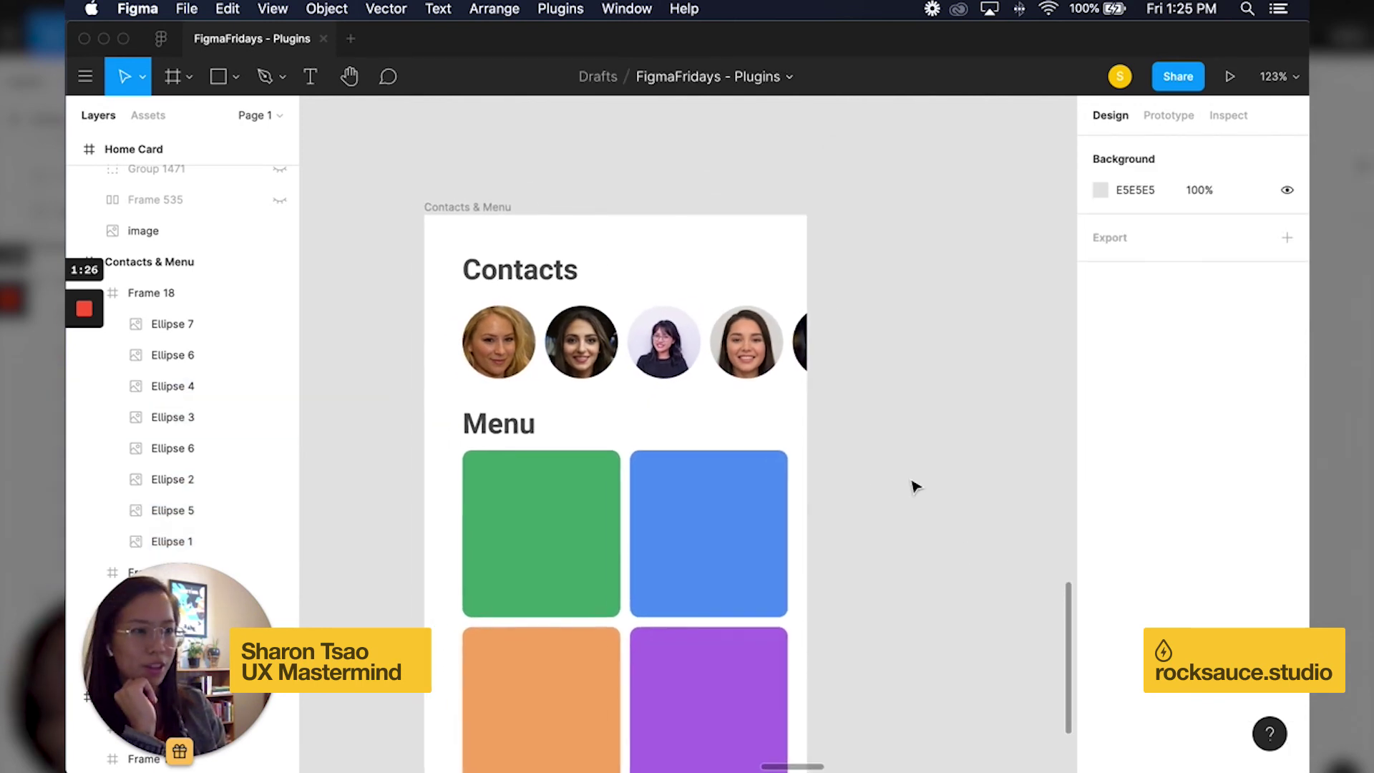
scroll(914, 487, up, 2)
scroll(821, 537, up, 2)
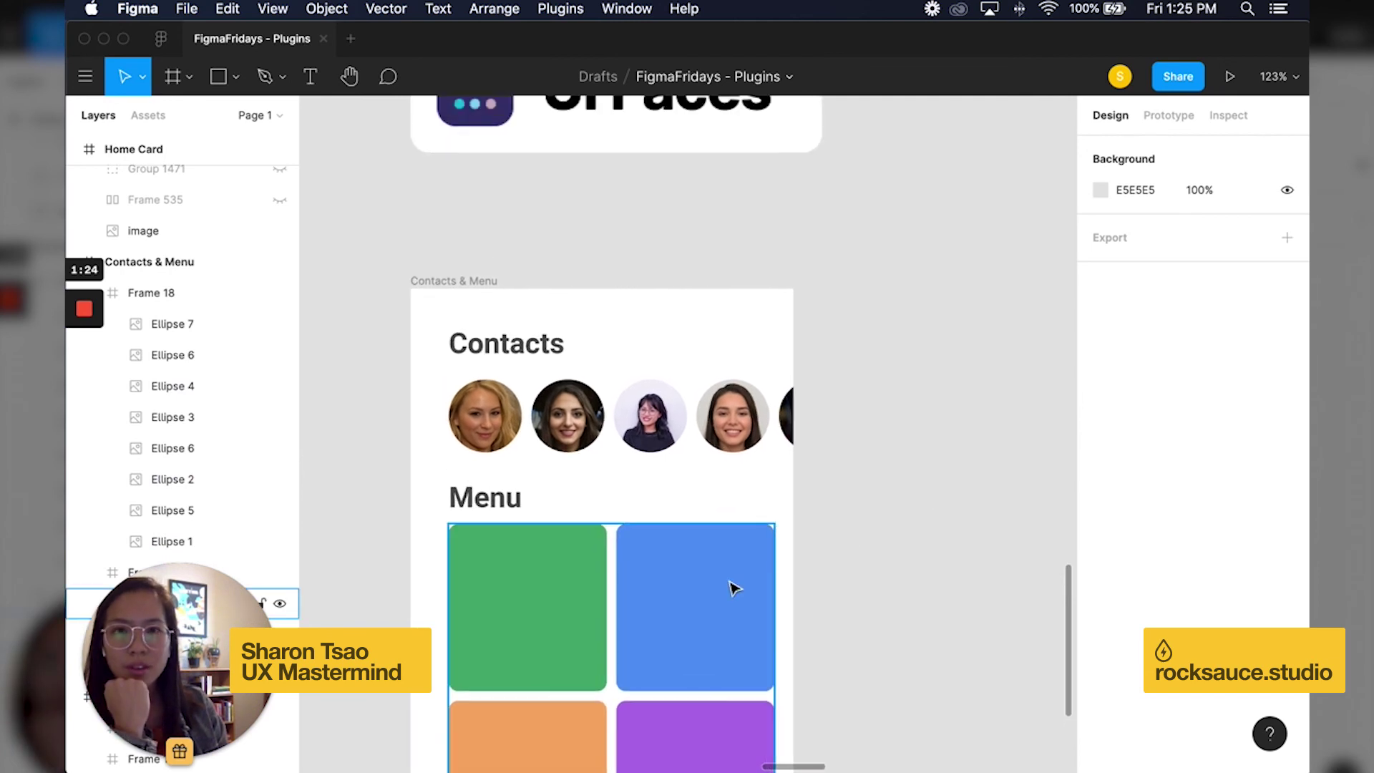
scroll(732, 586, down, 2)
scroll(770, 488, down, 2)
scroll(769, 488, down, 2)
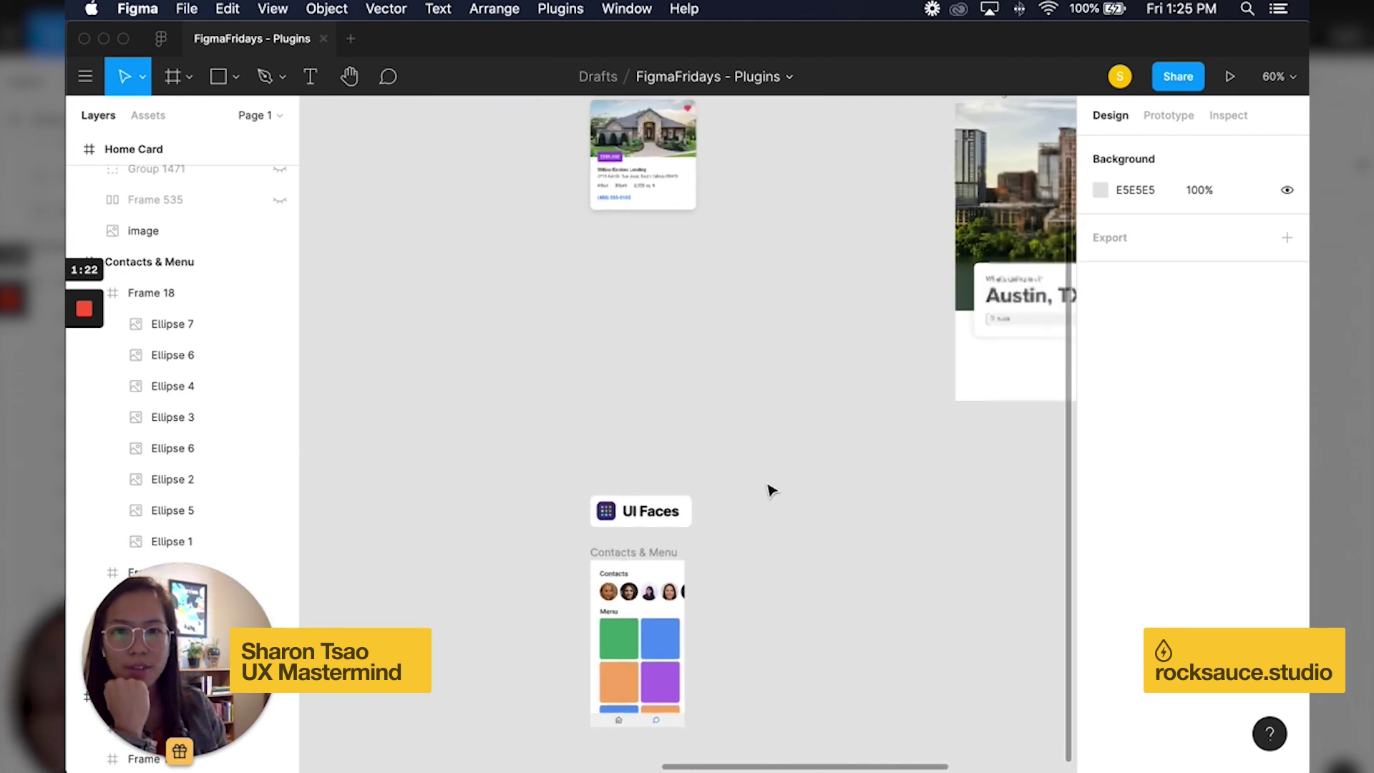
scroll(768, 490, down, 2)
scroll(769, 490, up, 1)
scroll(769, 491, right, 1)
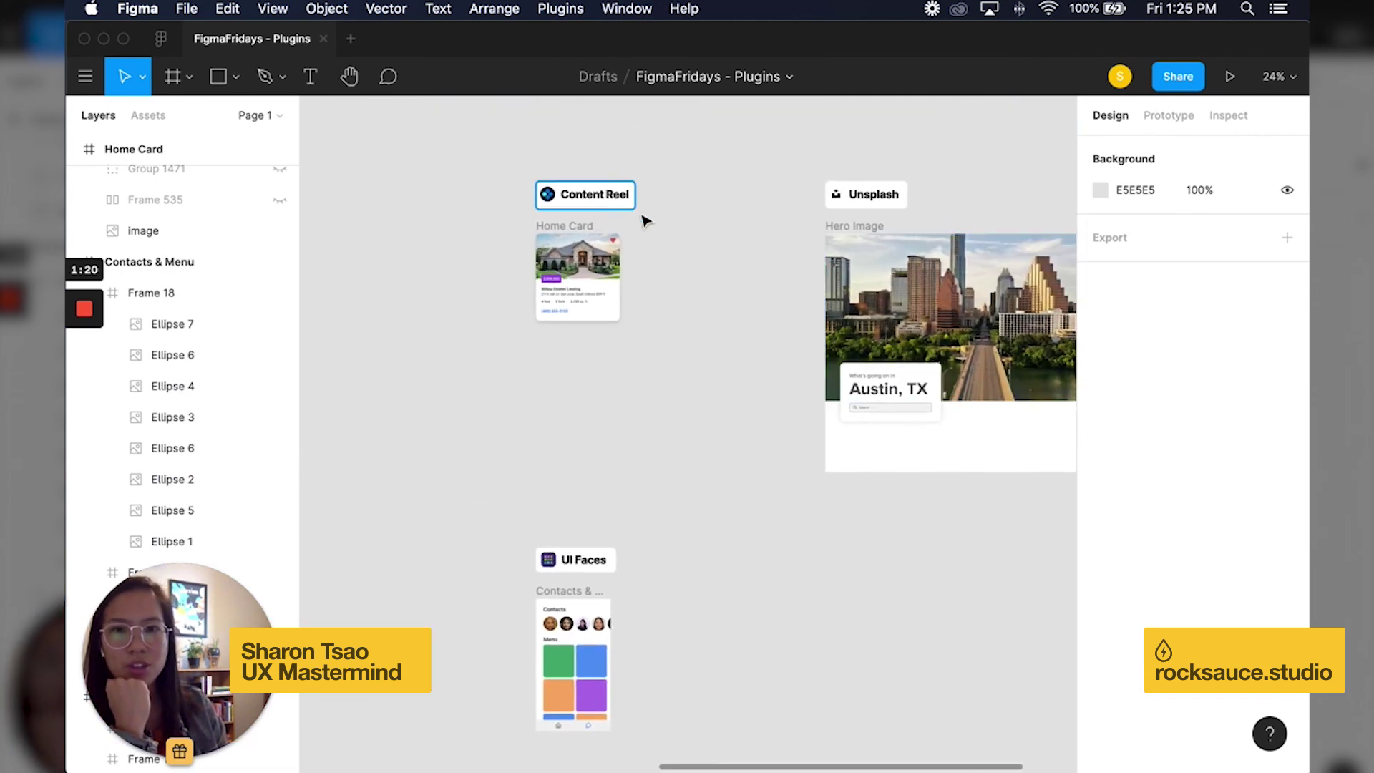